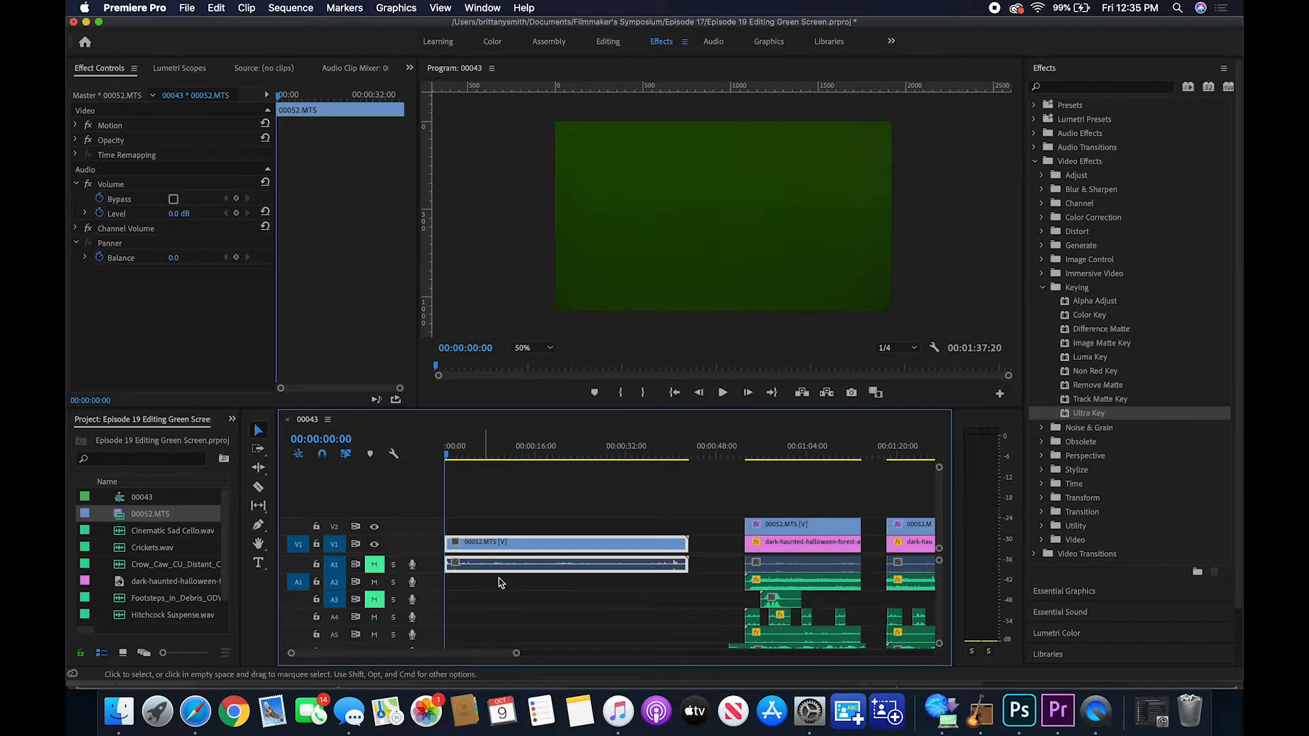
Play back the raw green screen clip and the first finished forest composite in the sequence for comparison
click(724, 393)
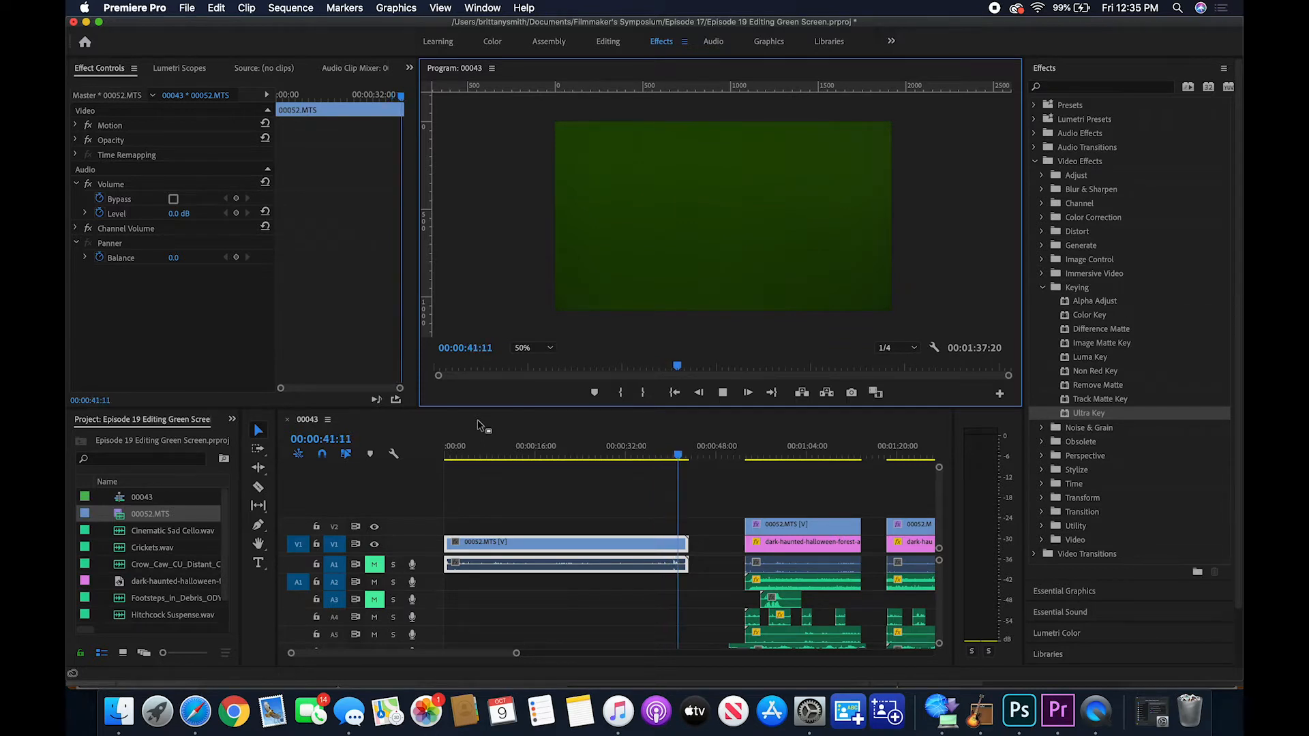
click(723, 392)
scroll(712, 548, right, 5)
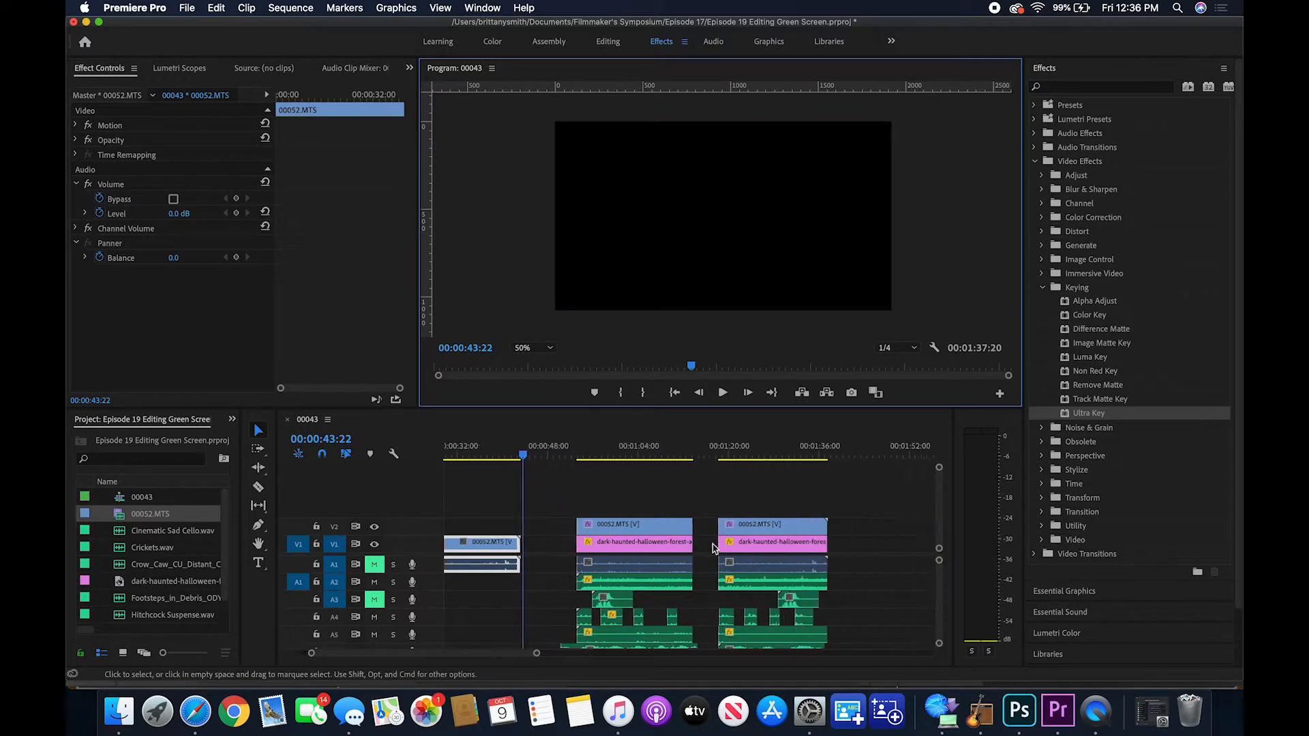
click(605, 457)
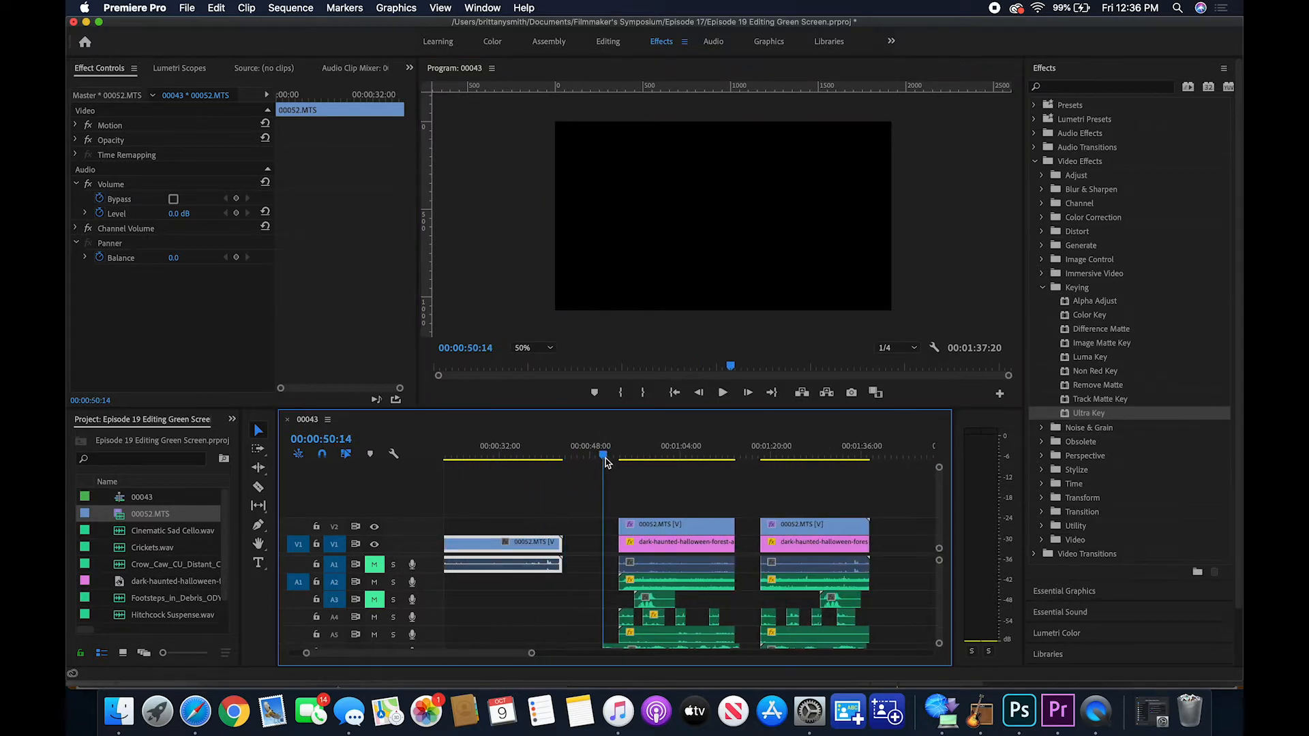
click(722, 394)
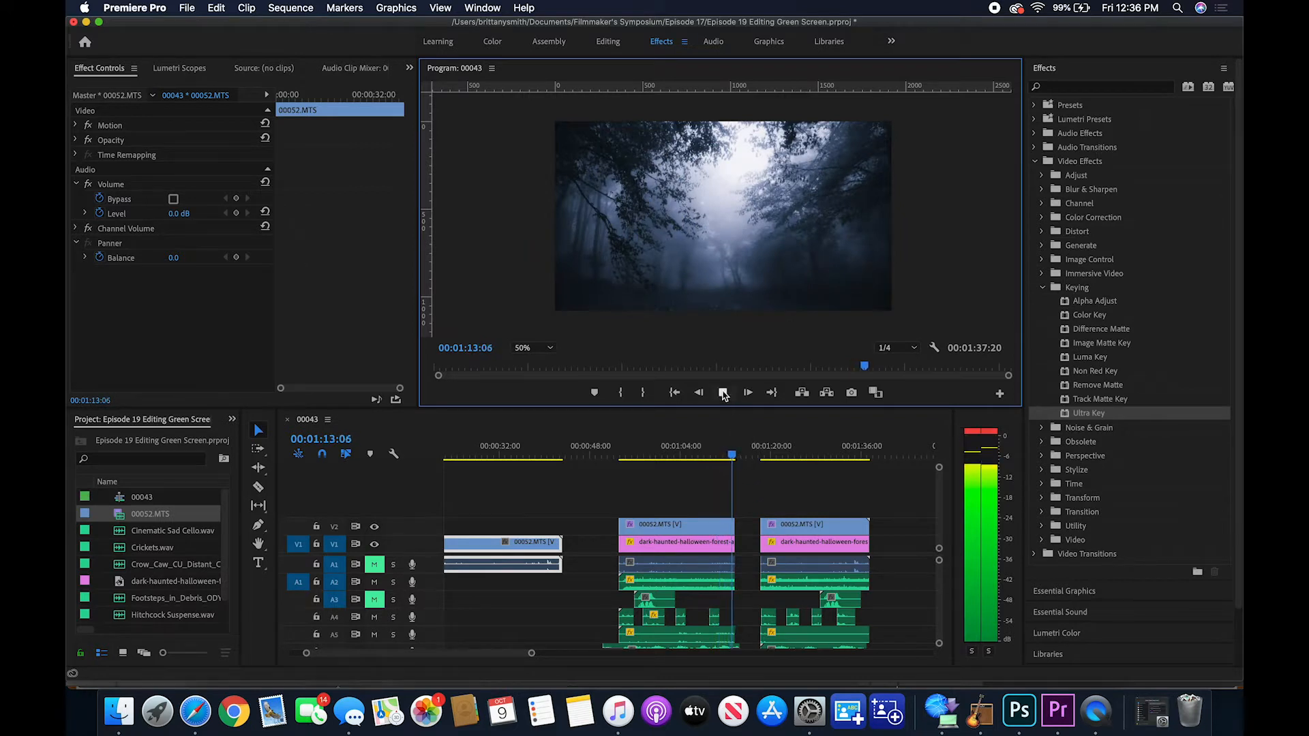
click(724, 394)
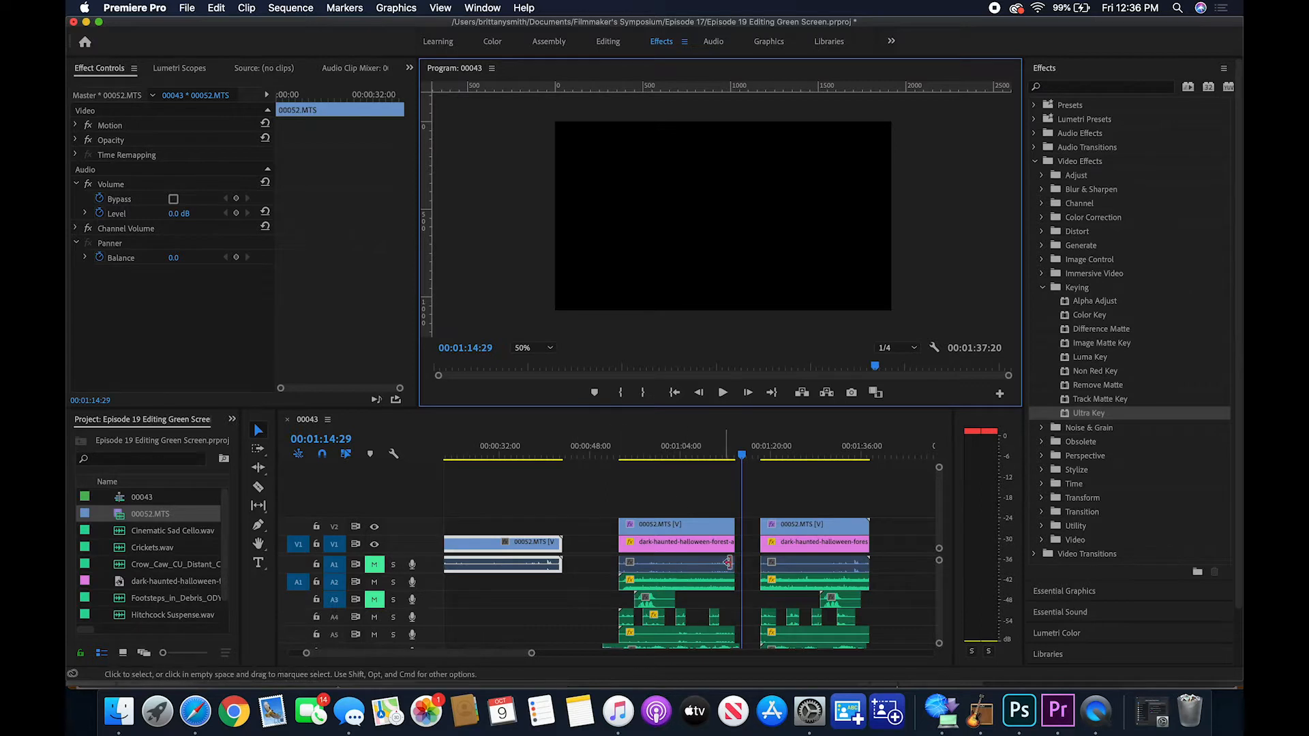
scroll(730, 598, down, 2)
scroll(730, 599, up, 2)
scroll(591, 603, left, 3)
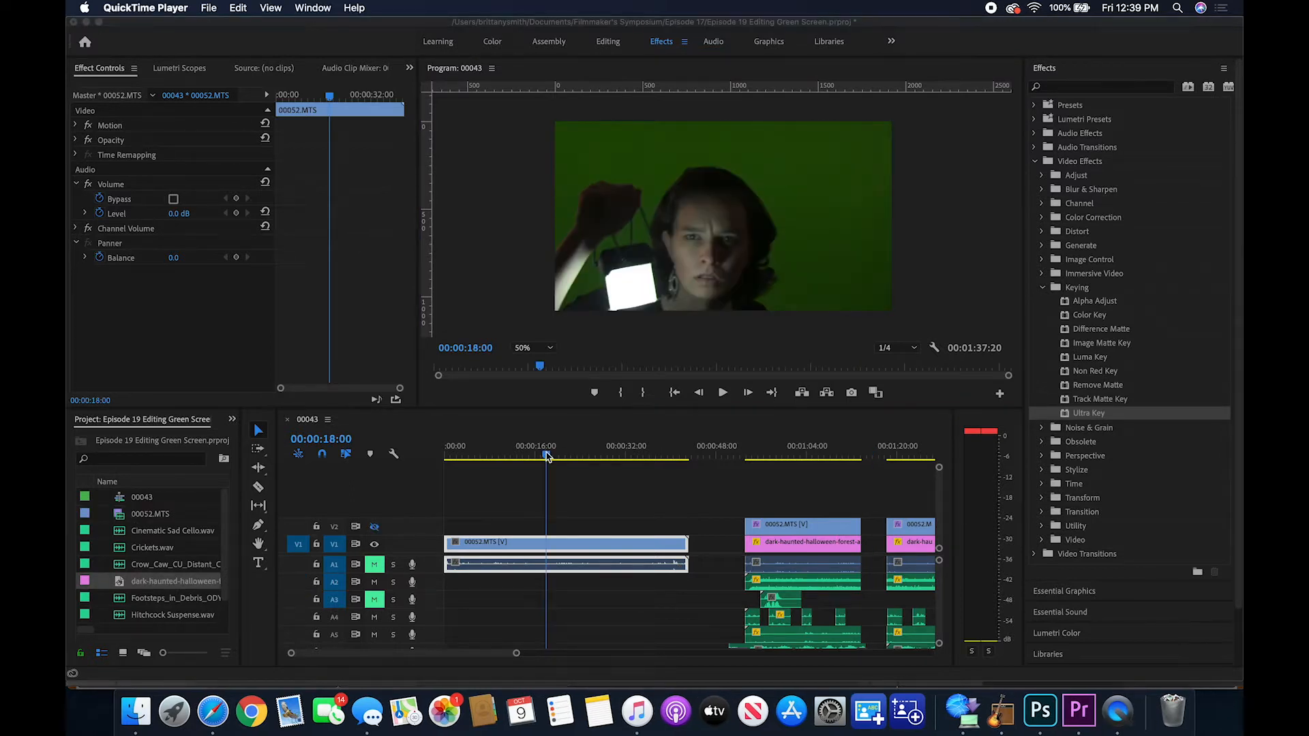
Move the first 00052.MTS clip's video up to V2 and place the dark haunted forest image beneath it on V1, matching its length
click(548, 456)
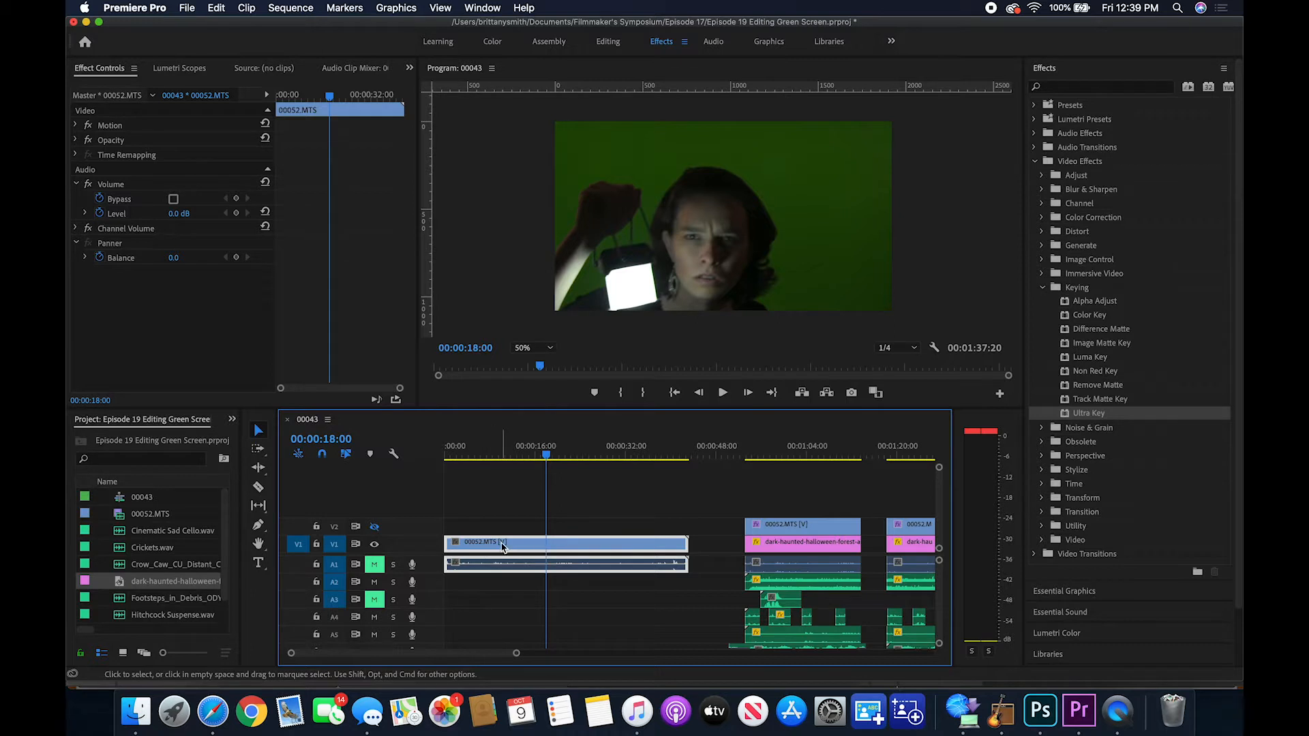
drag(502, 546, 503, 530)
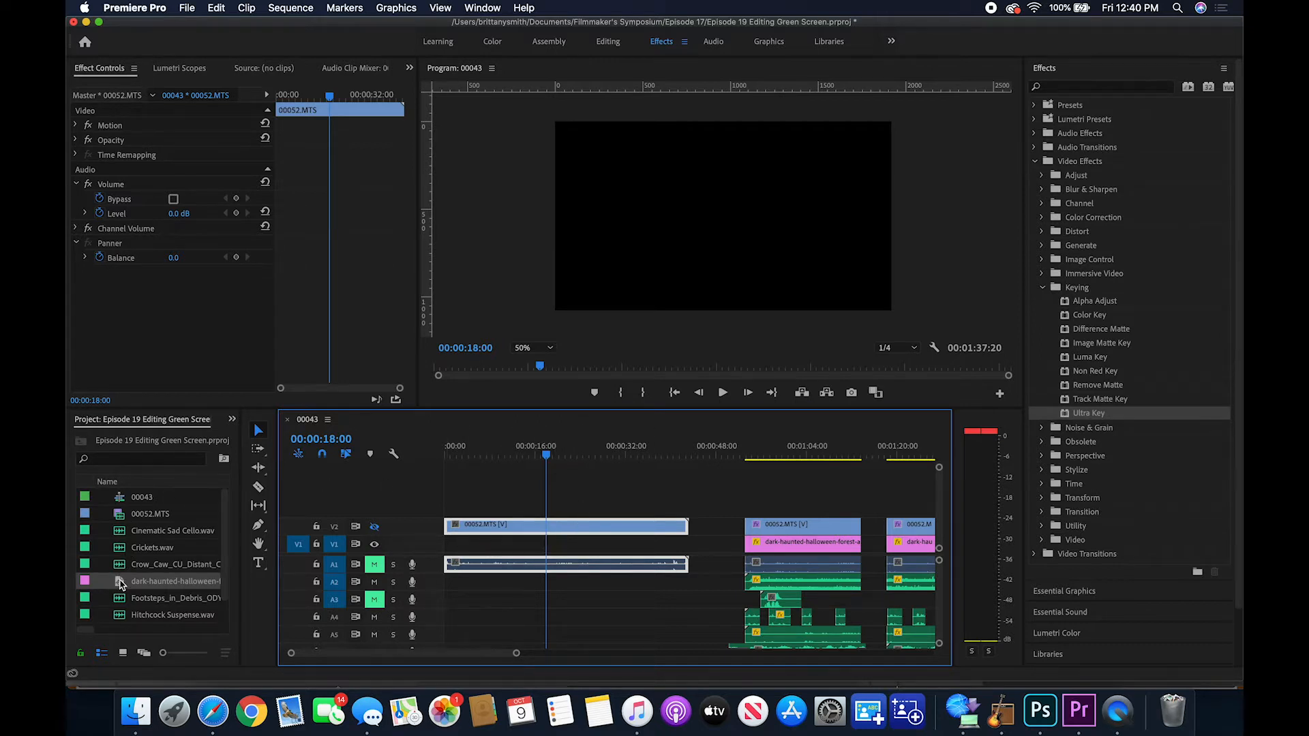
drag(121, 584, 685, 551)
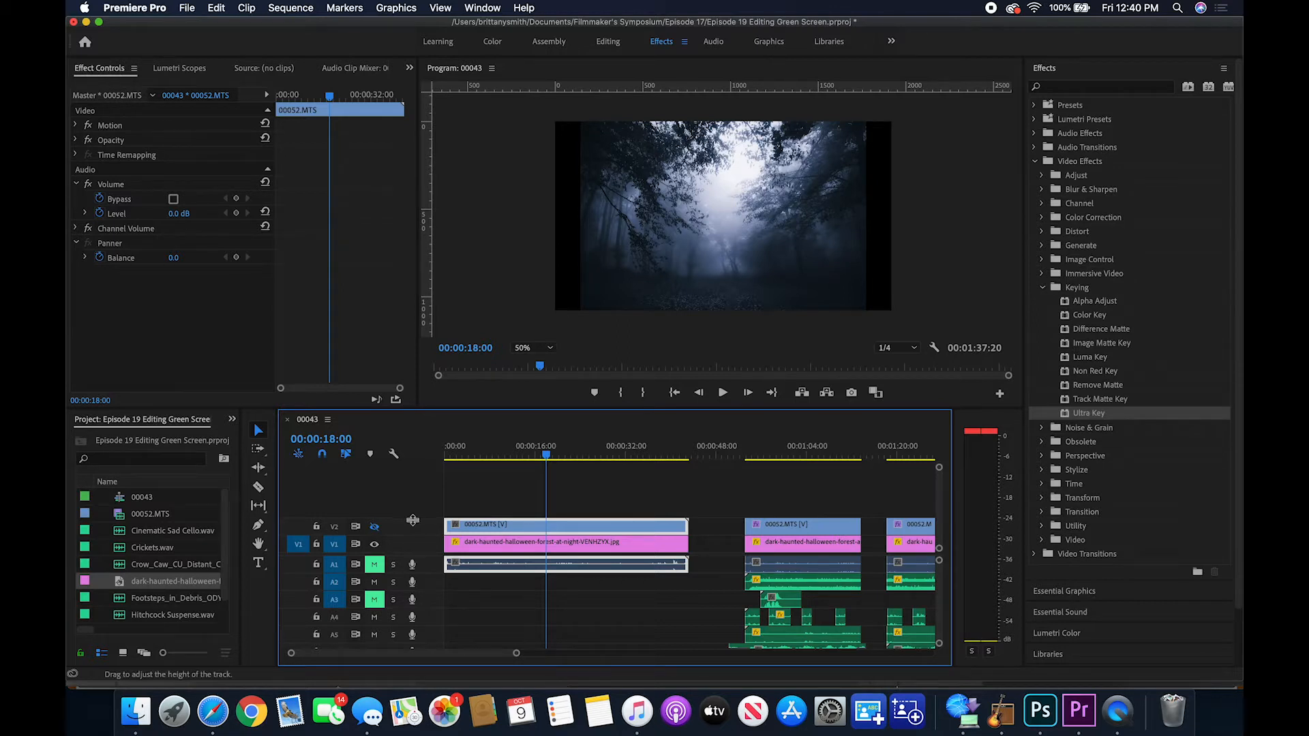
Scale the forest image under the first clip to 43.9 so it fills the frame
click(470, 543)
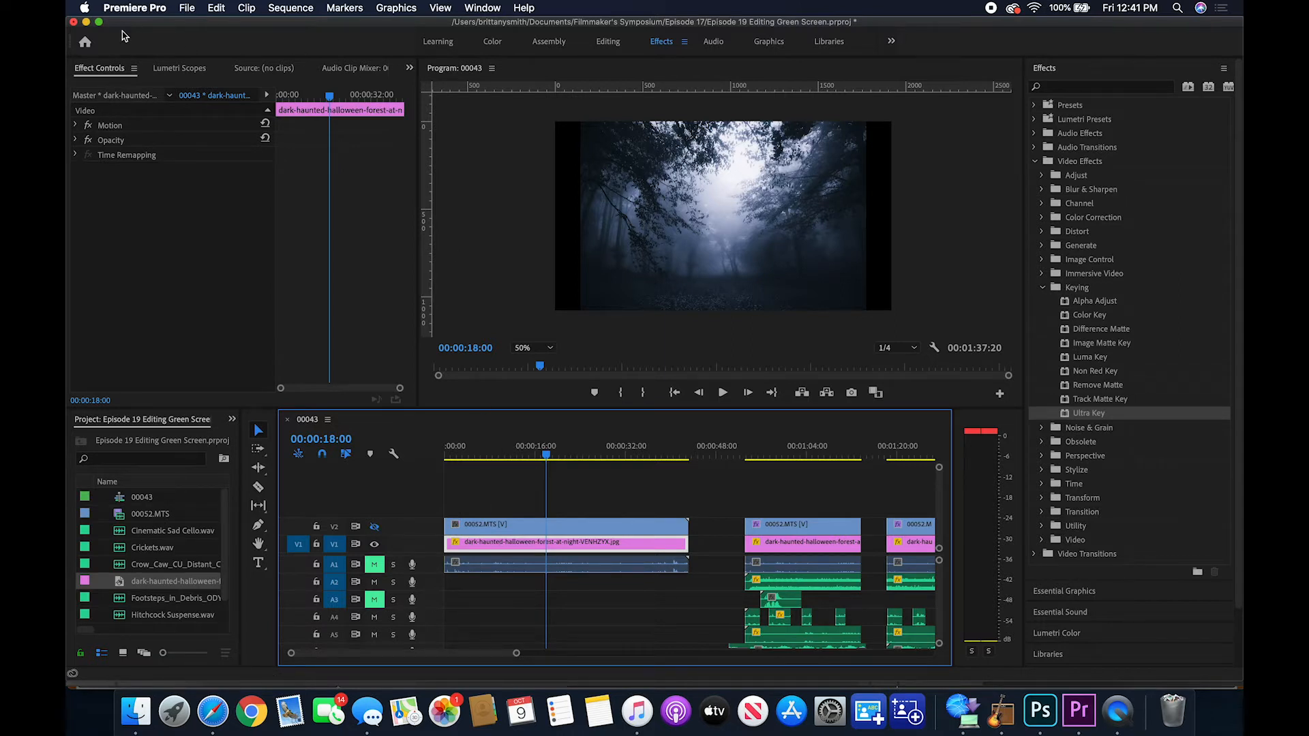
click(75, 126)
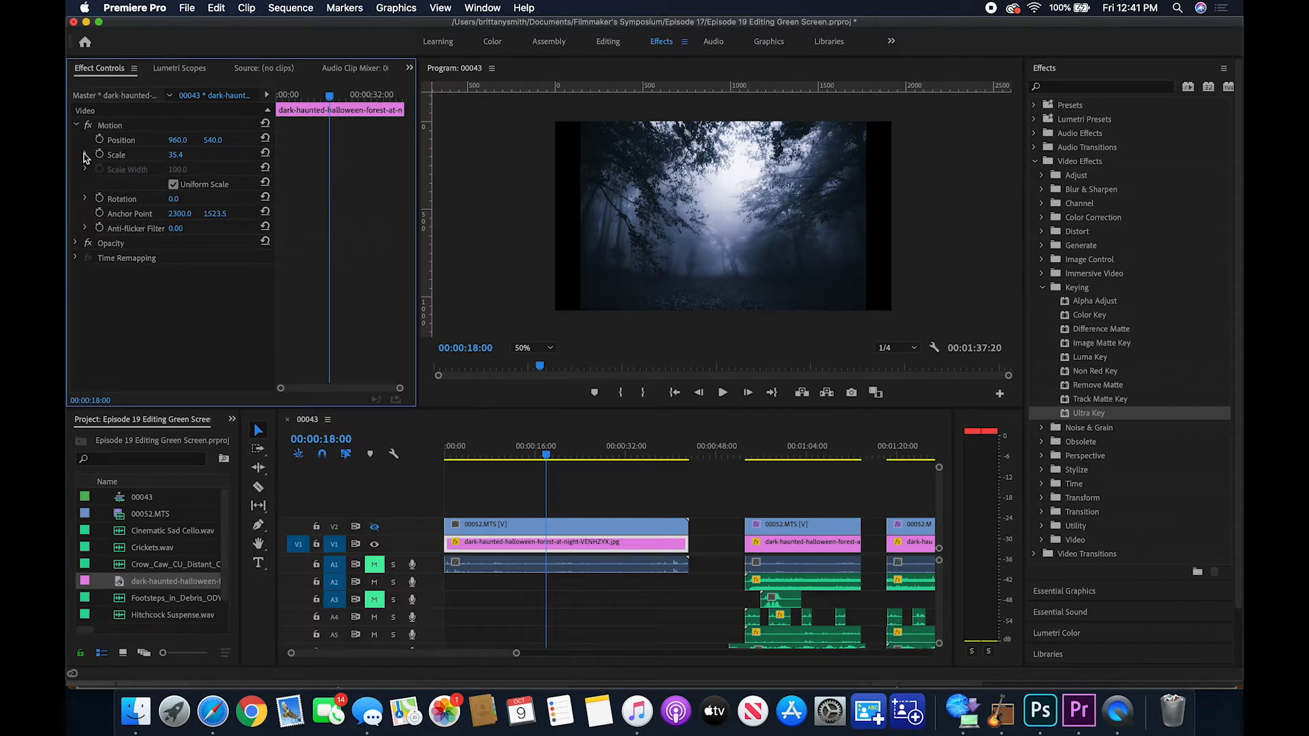
click(84, 156)
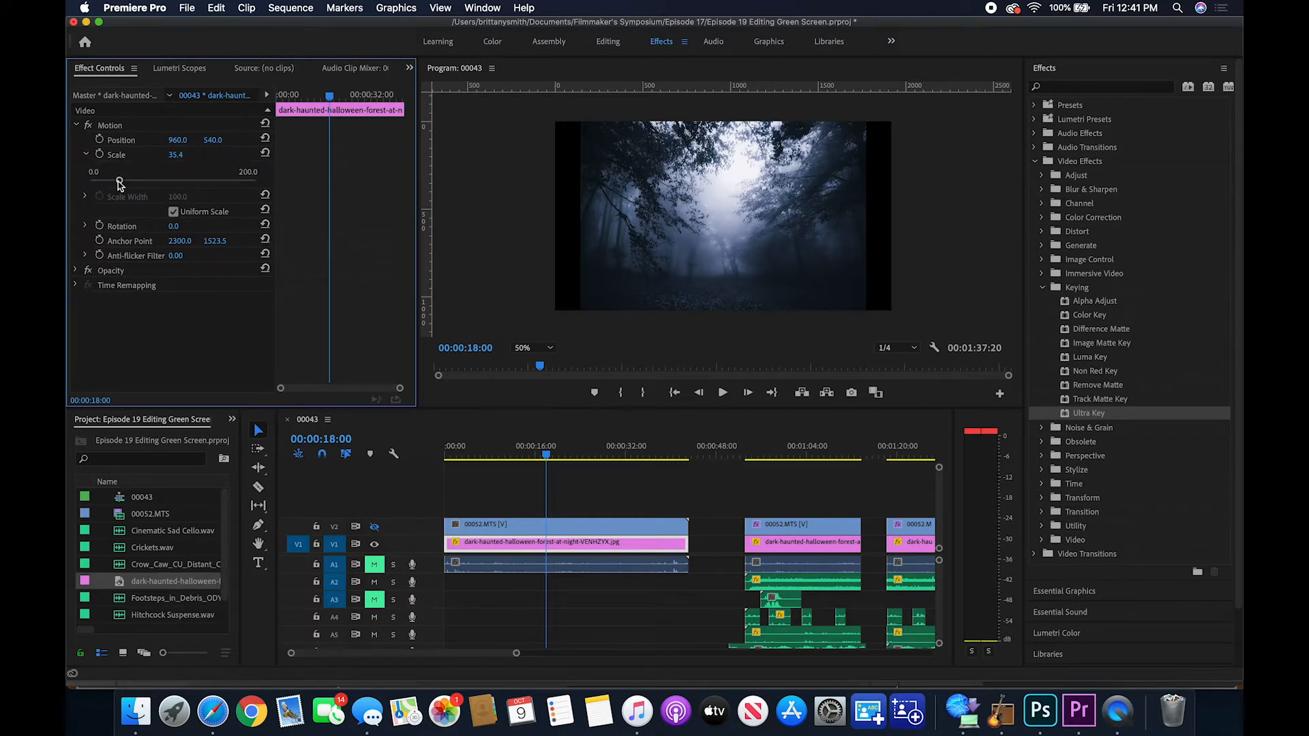
drag(119, 184, 126, 184)
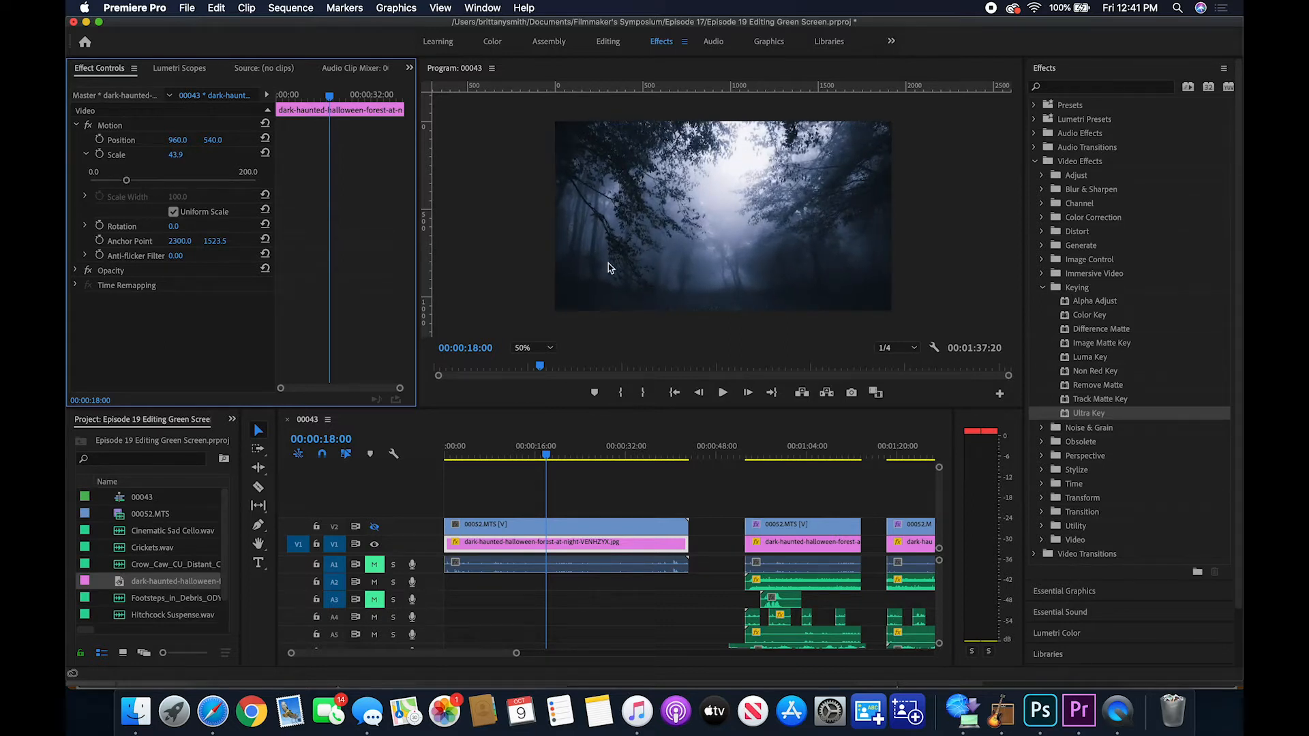
Make track V2 visible and apply the Ultra Key effect to the first 00052.MTS clip on it
click(491, 529)
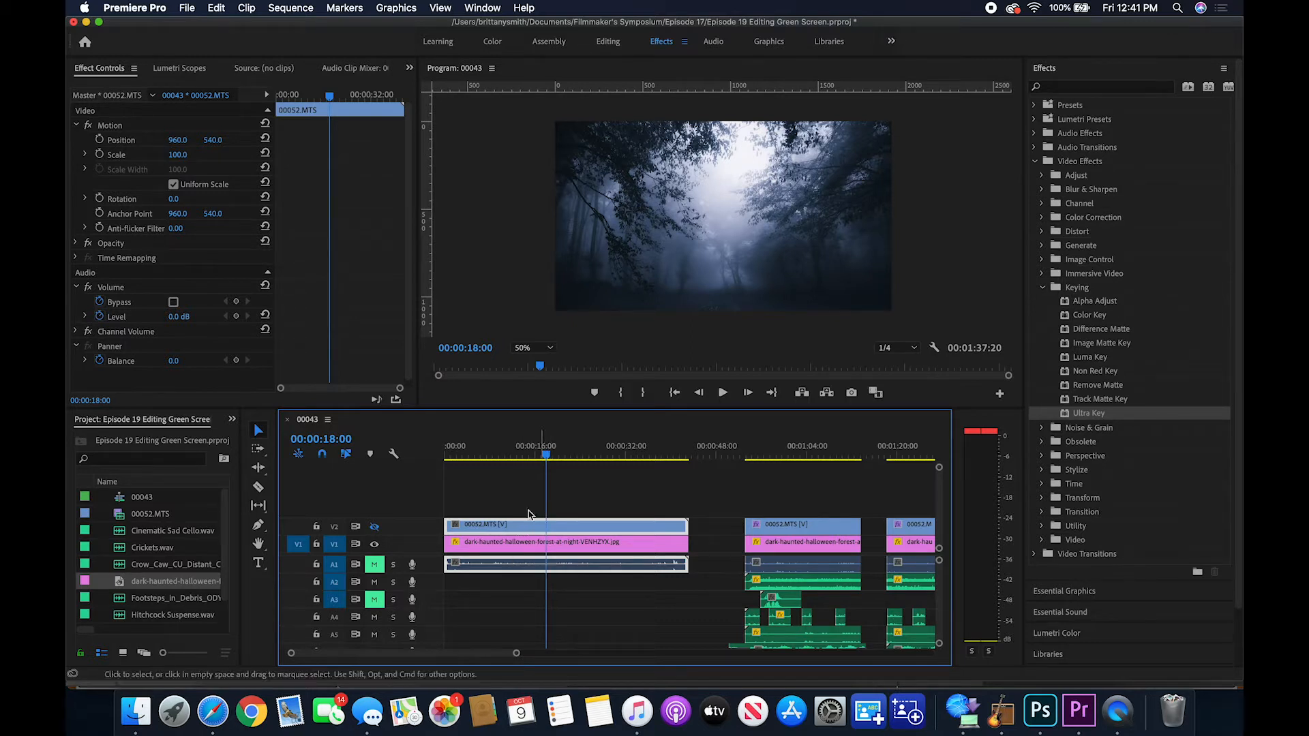
click(374, 527)
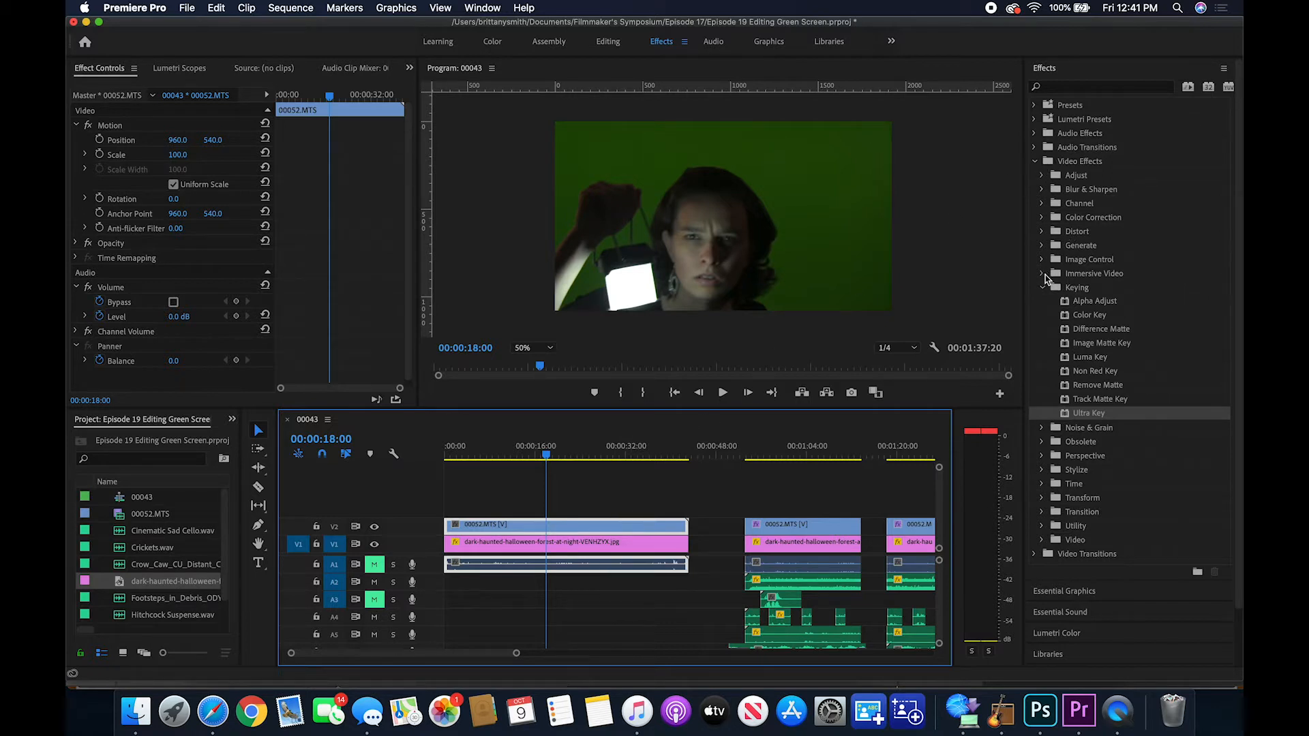
click(1035, 163)
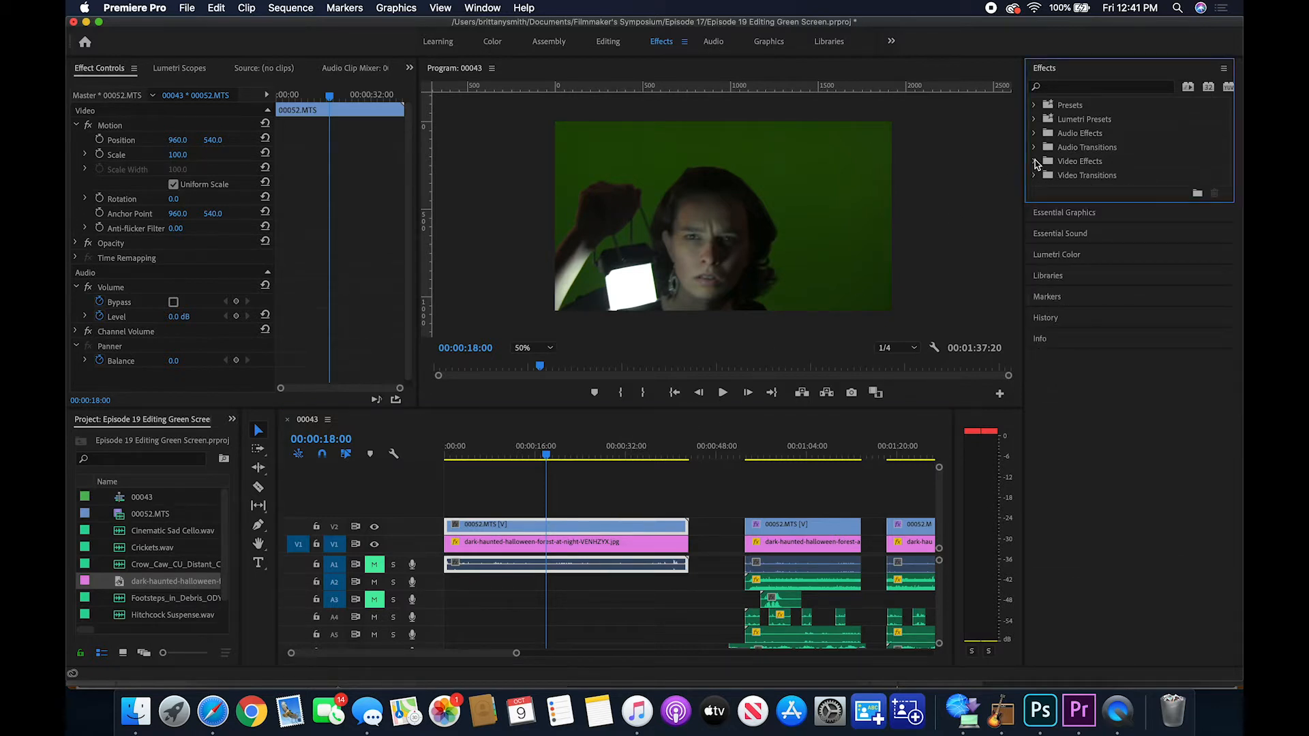
click(1054, 69)
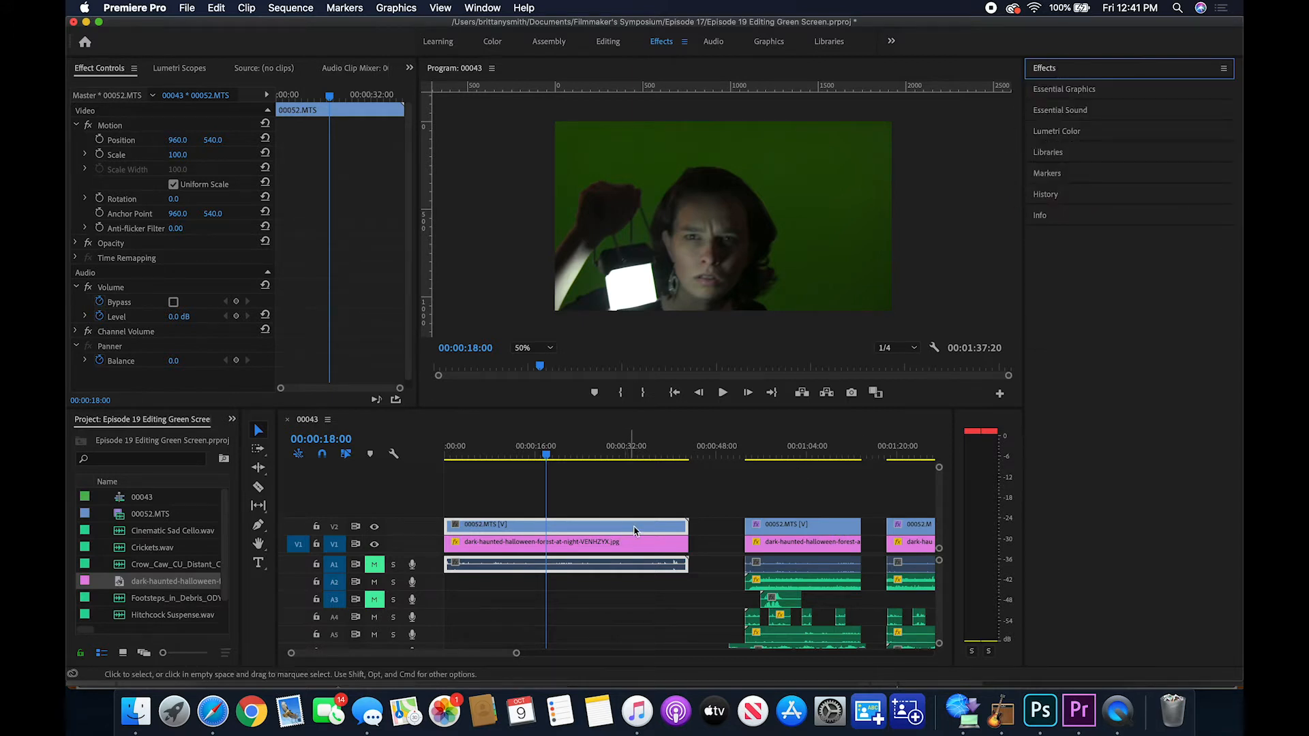
click(1048, 70)
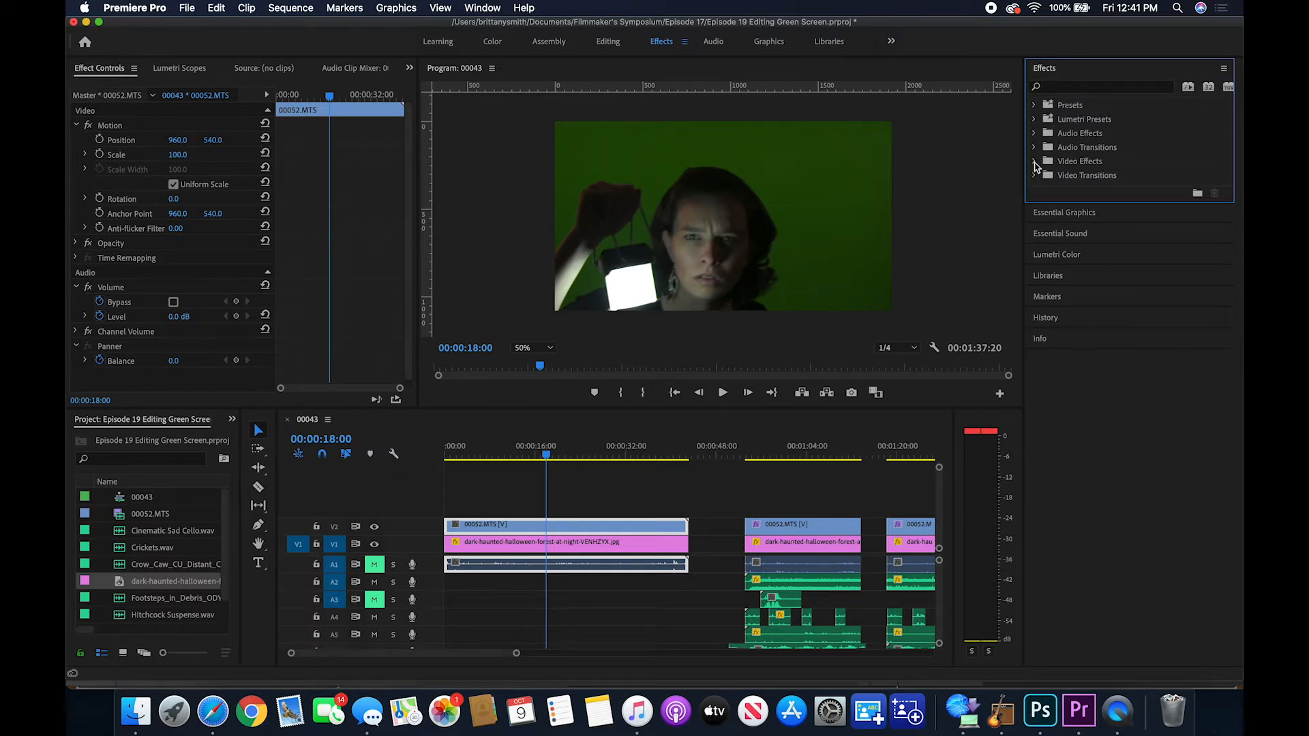
click(1034, 162)
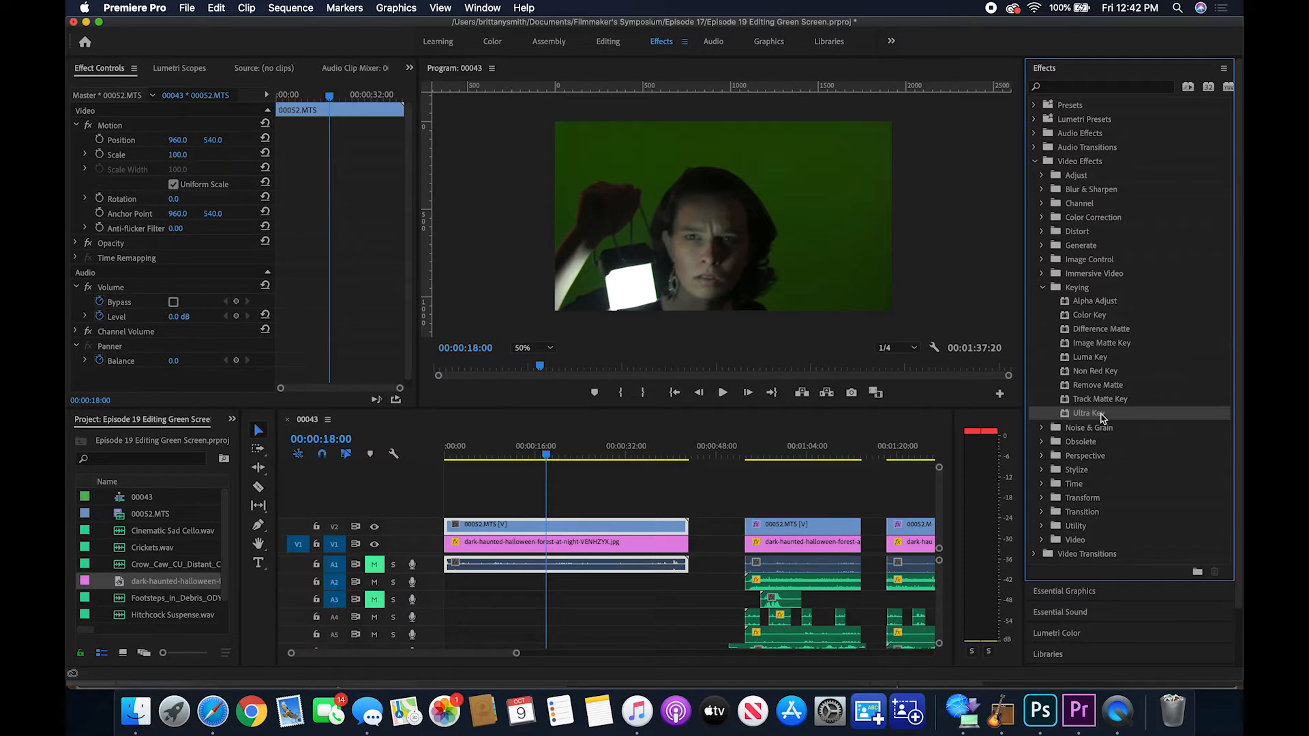
drag(1101, 418, 663, 524)
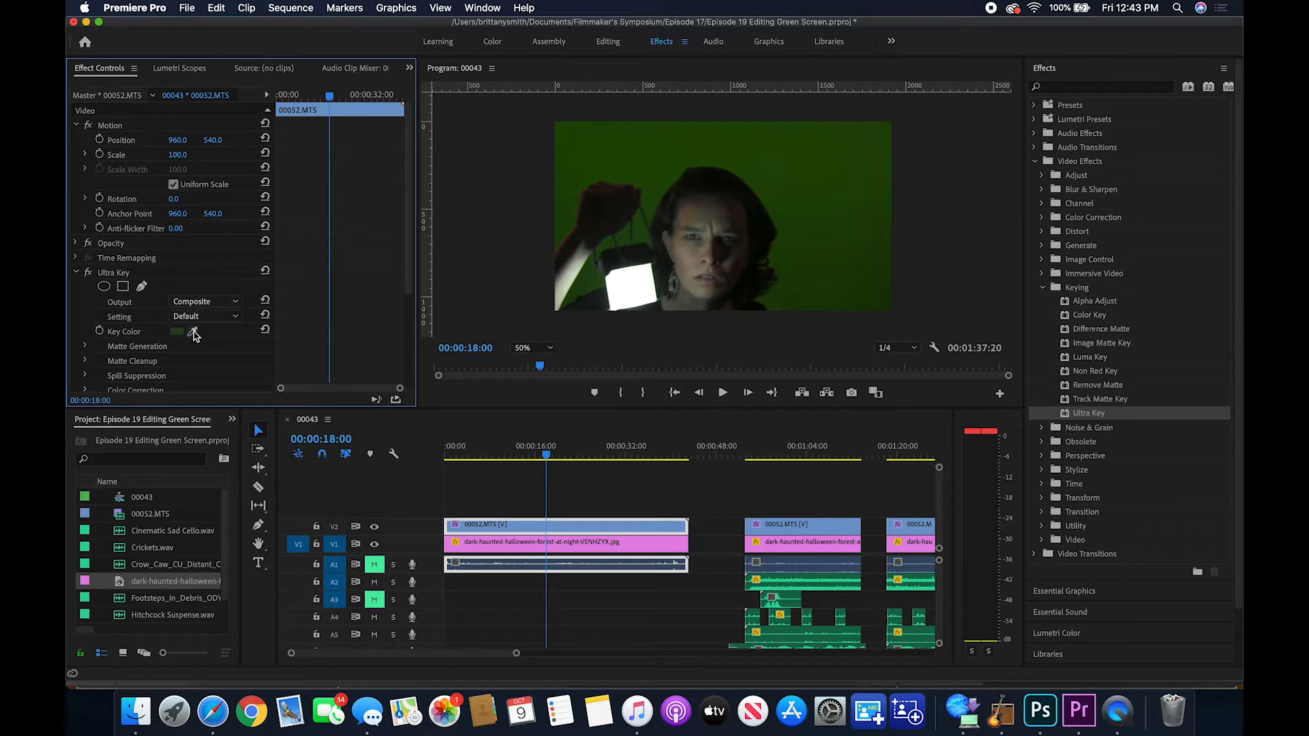
Sample the green backdrop beside the actress as the Ultra Key's key color and check the key at 00:00:13:27
click(193, 333)
click(808, 206)
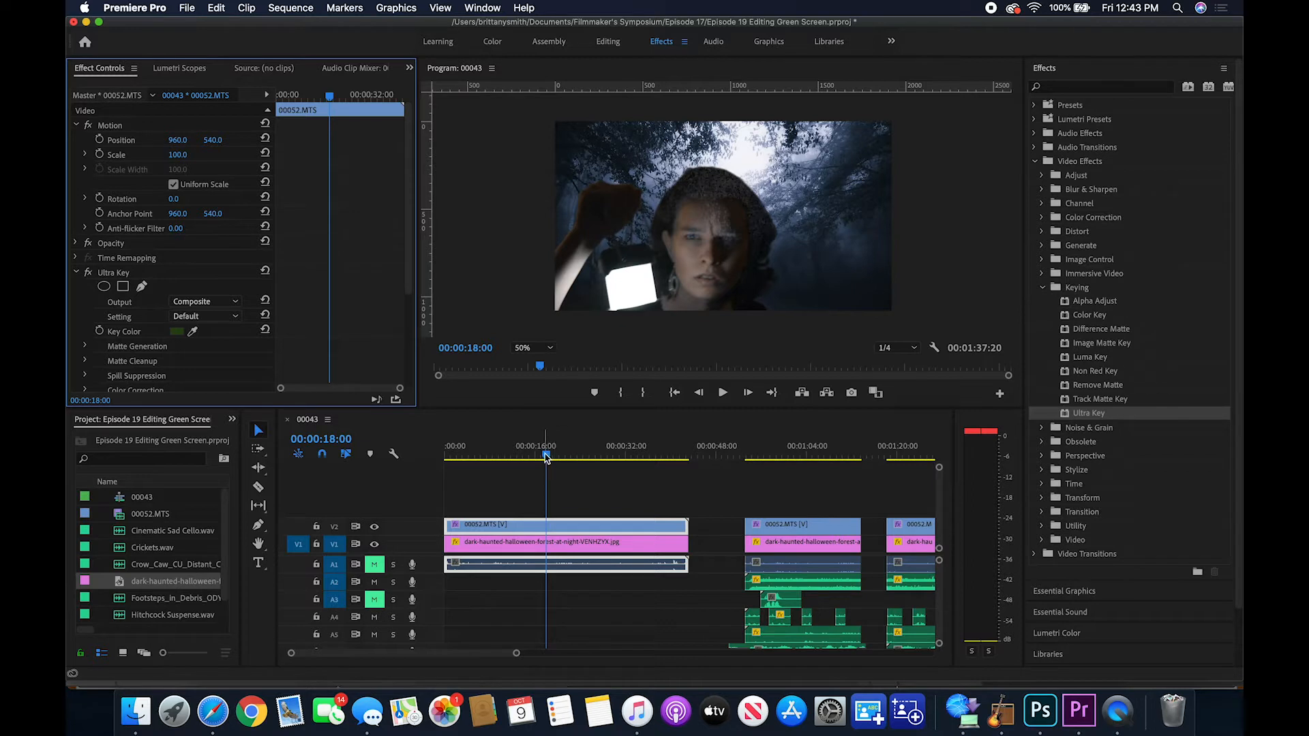
mouse_move(548, 455)
mouse_down()
mouse_move(602, 455)
mouse_move(438, 460)
mouse_move(523, 464)
mouse_up()
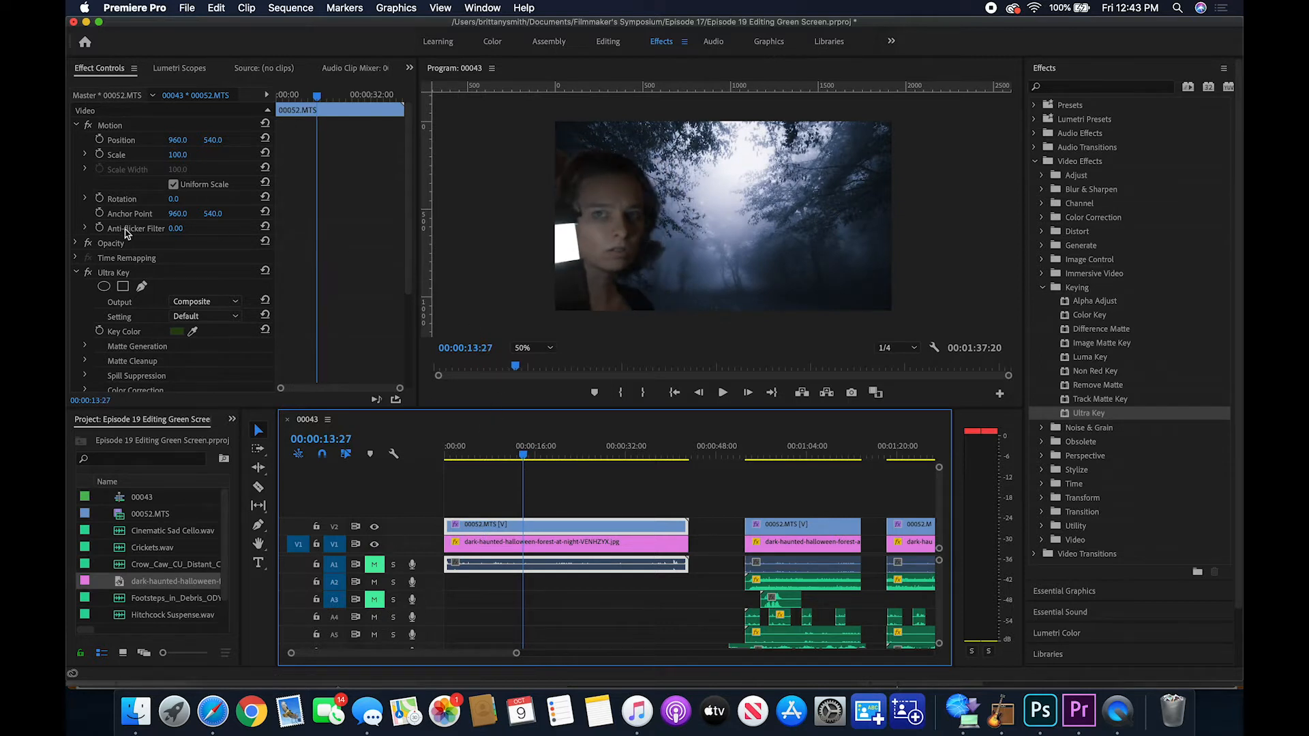
Expand the Ultra Key's Matte Generation and Matte Cleanup settings and switch its output to Alpha Channel, viewing the frame at 00:00:19:18
scroll(109, 307, down, 4)
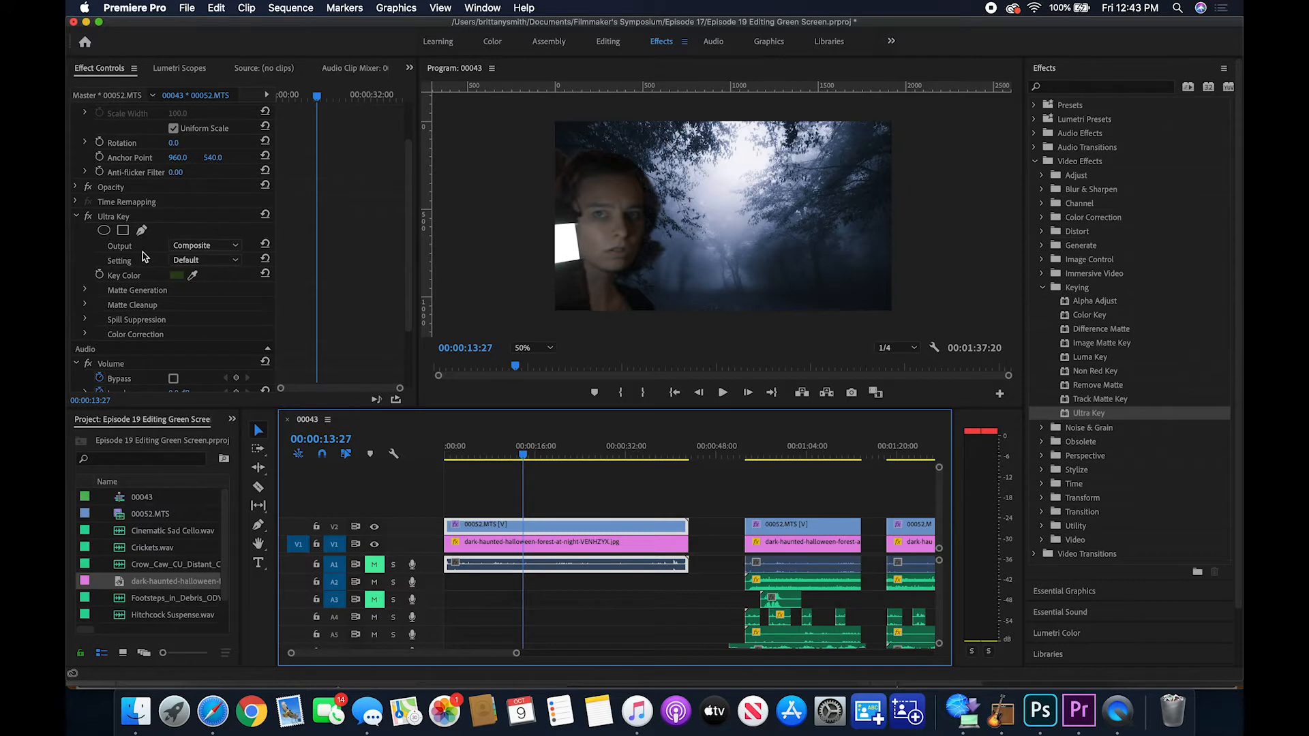
click(85, 290)
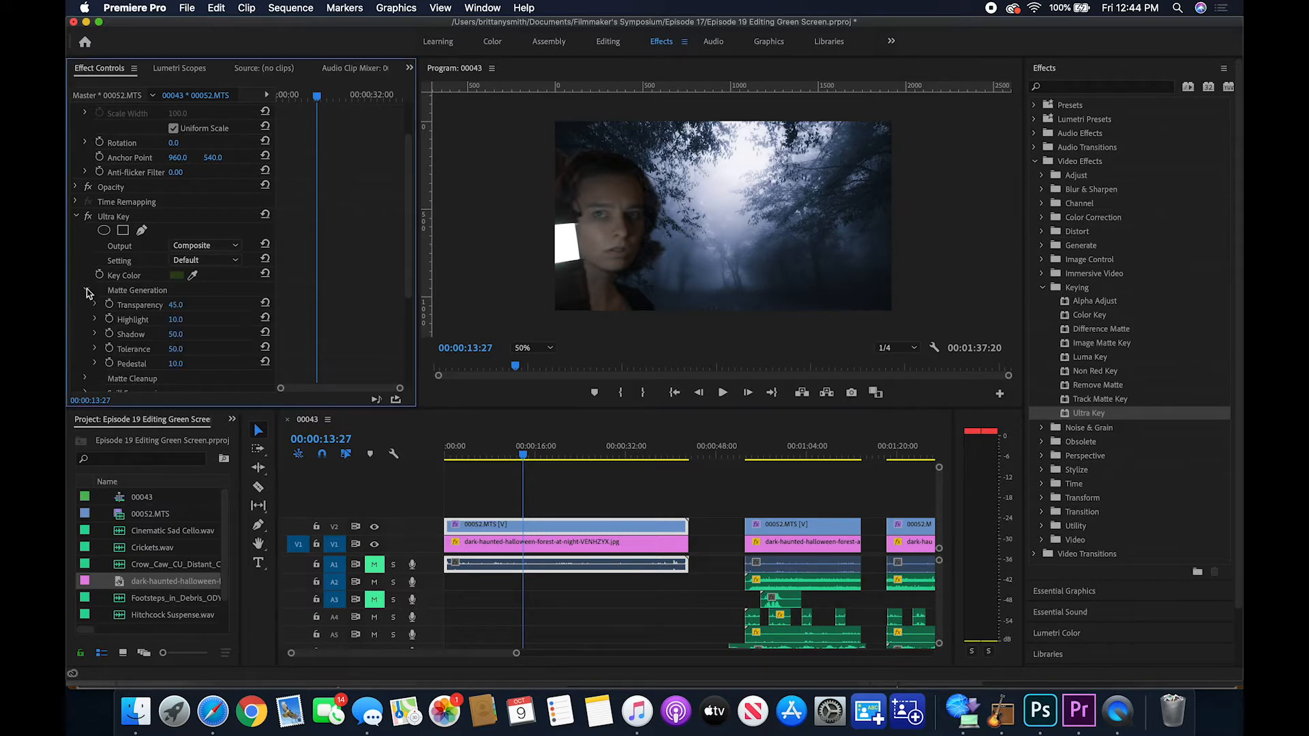
scroll(96, 314, down, 4)
click(85, 323)
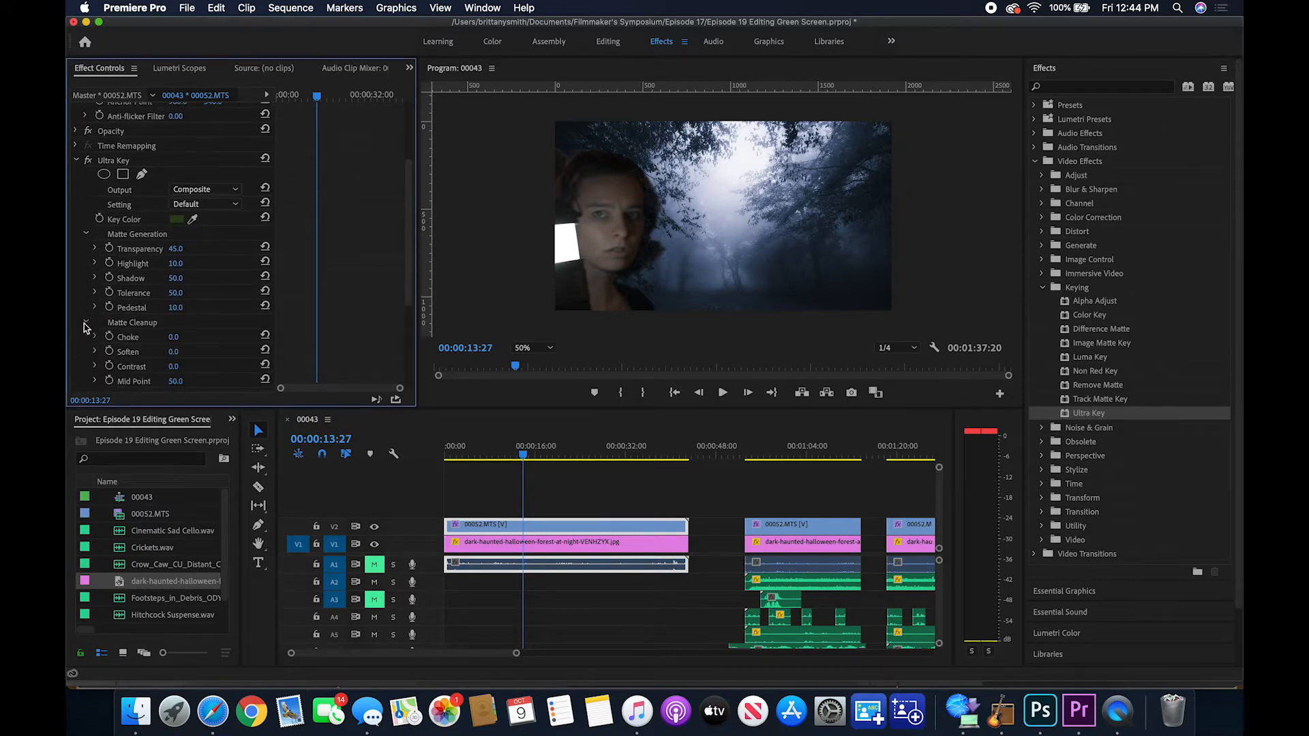
scroll(194, 347, down, 4)
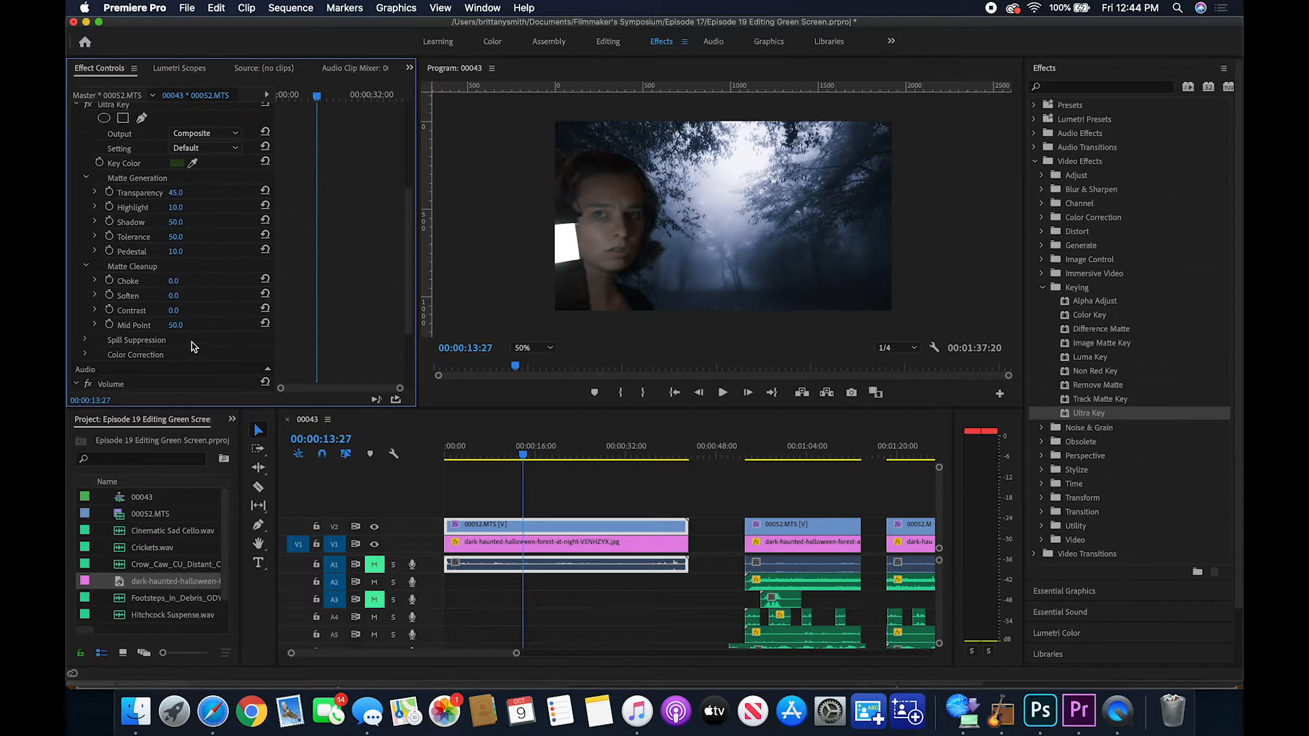
drag(525, 455, 556, 459)
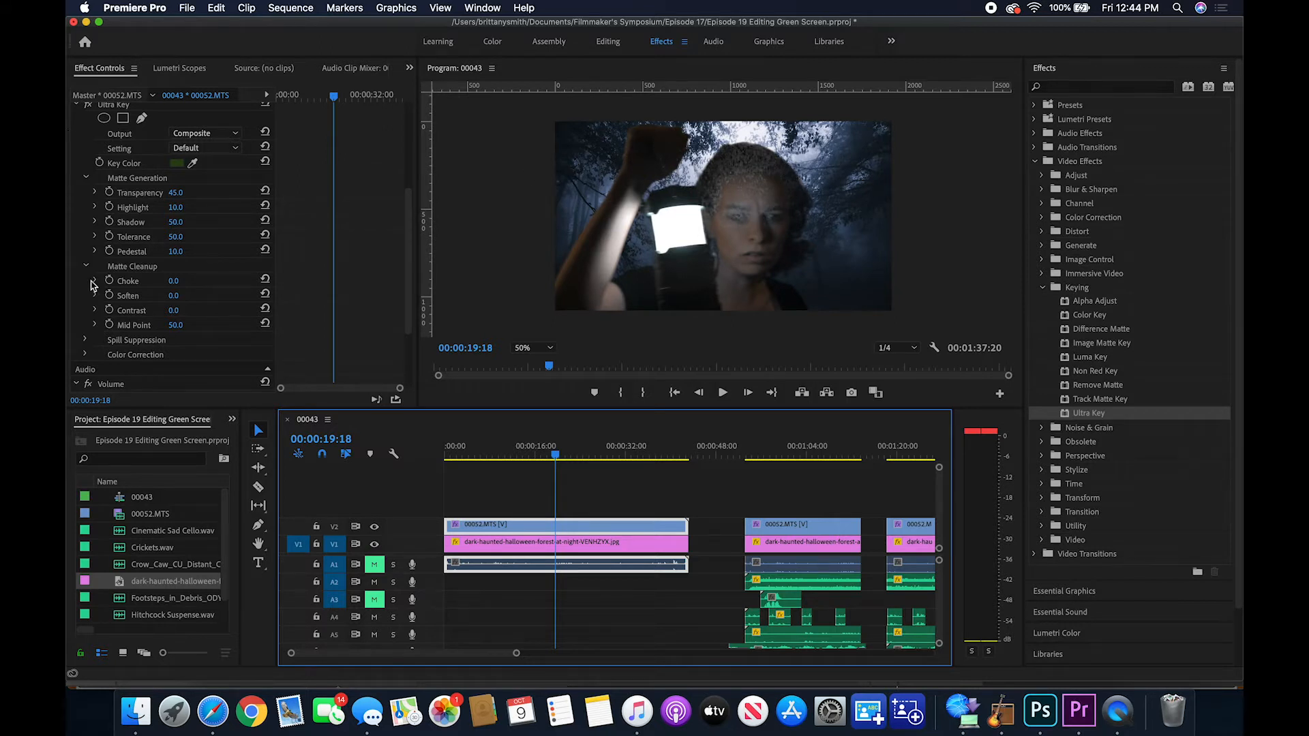
click(95, 311)
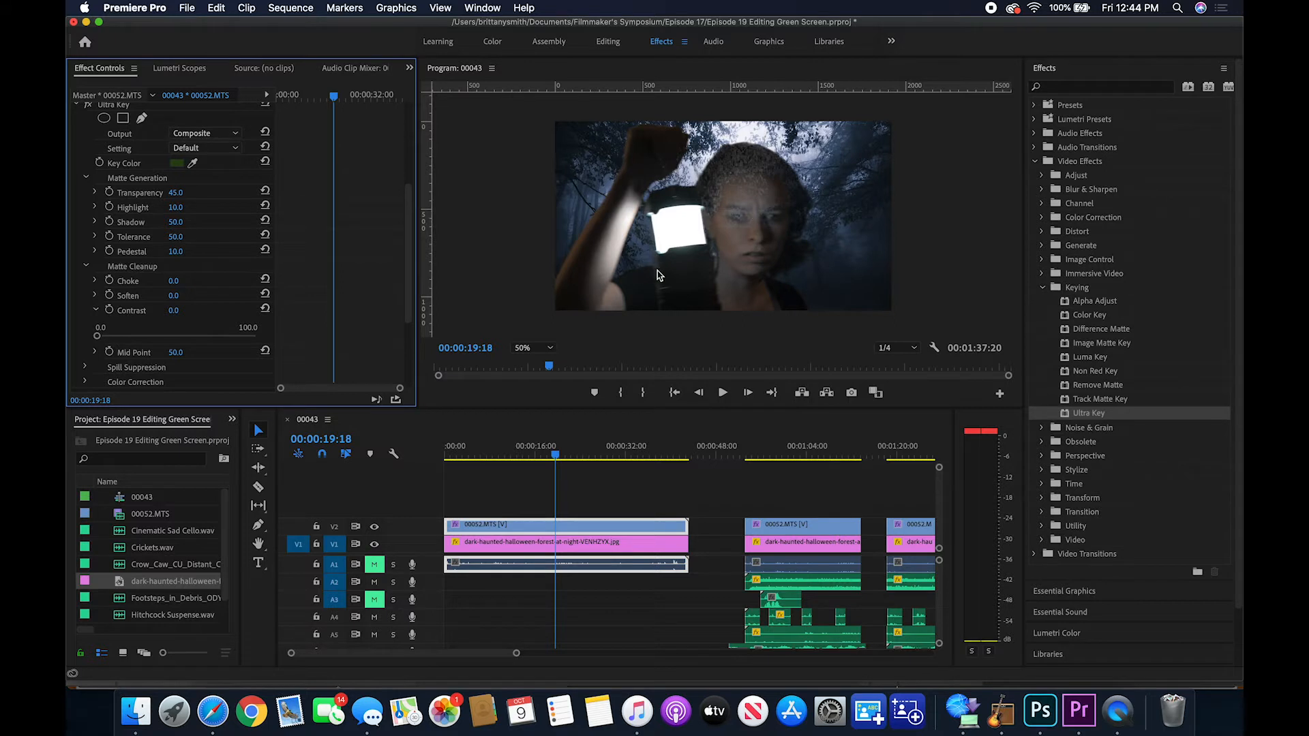
click(232, 134)
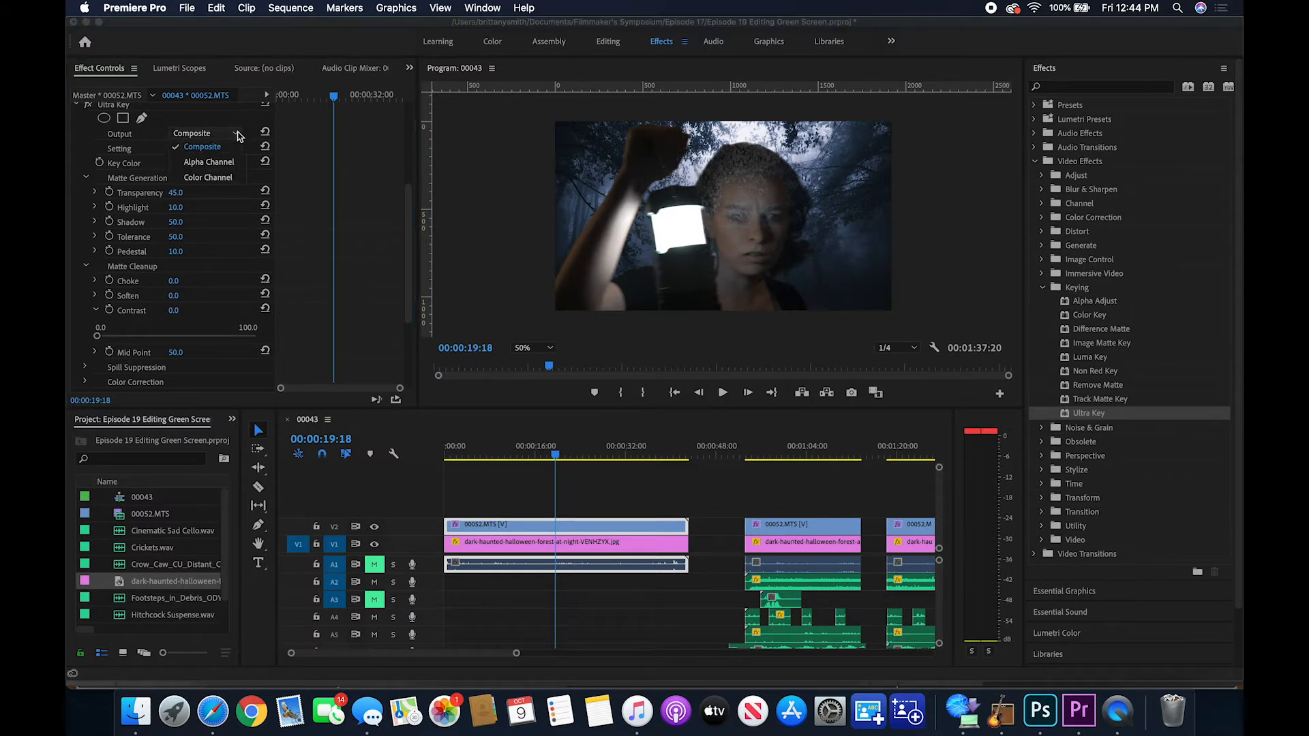
click(227, 168)
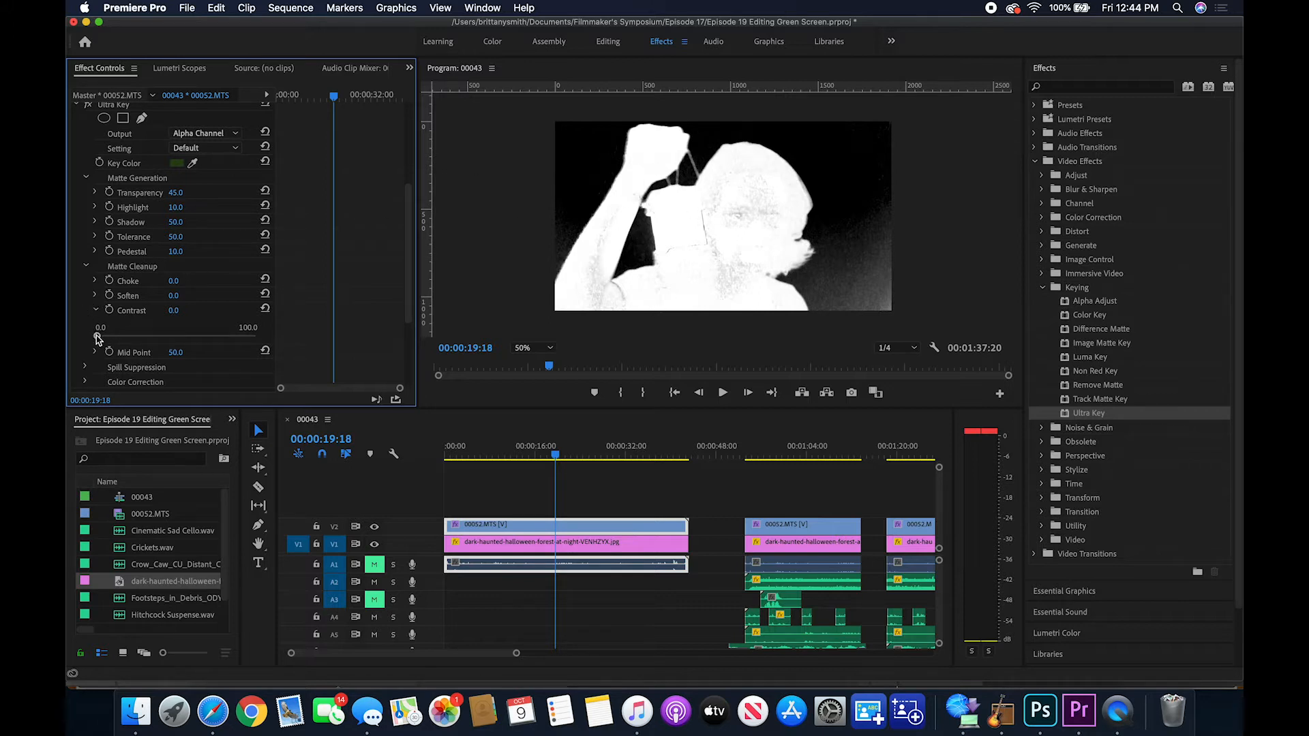
Set the Ultra Key's Matte Cleanup contrast to 100 and choke to 81.5
drag(98, 336, 289, 345)
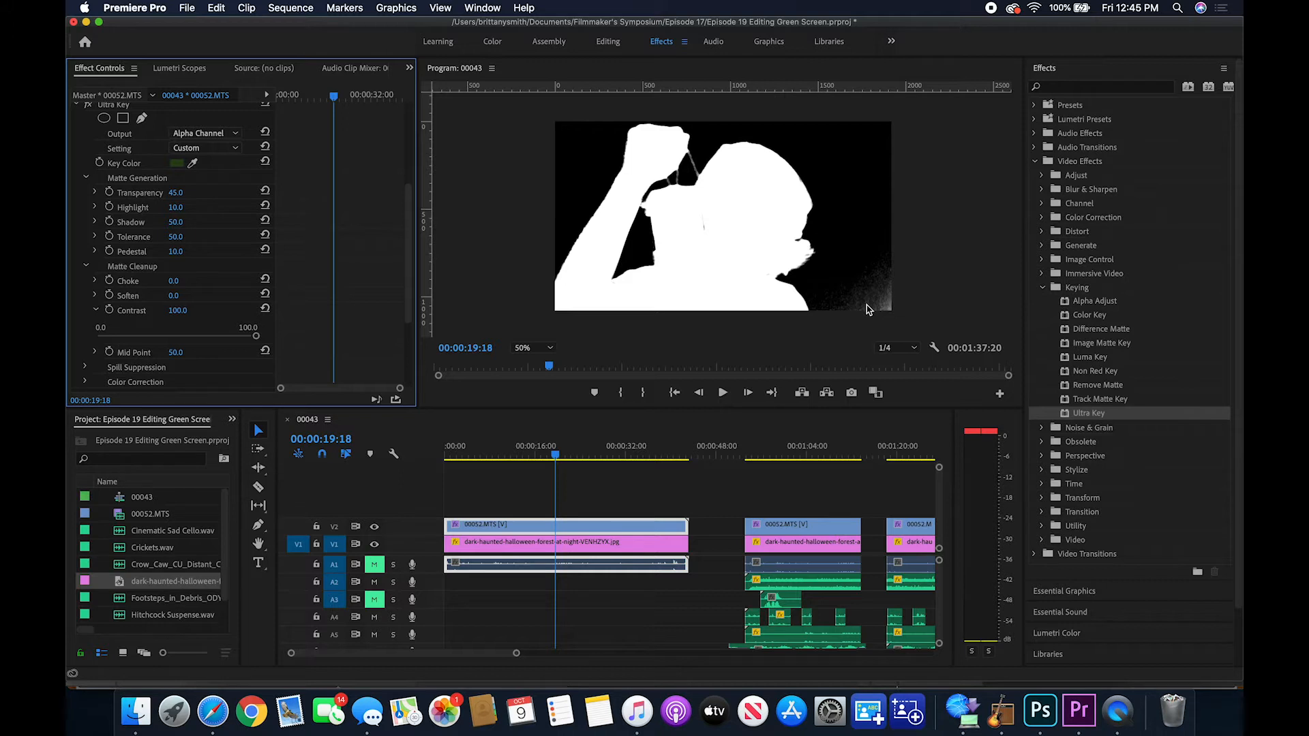
click(95, 281)
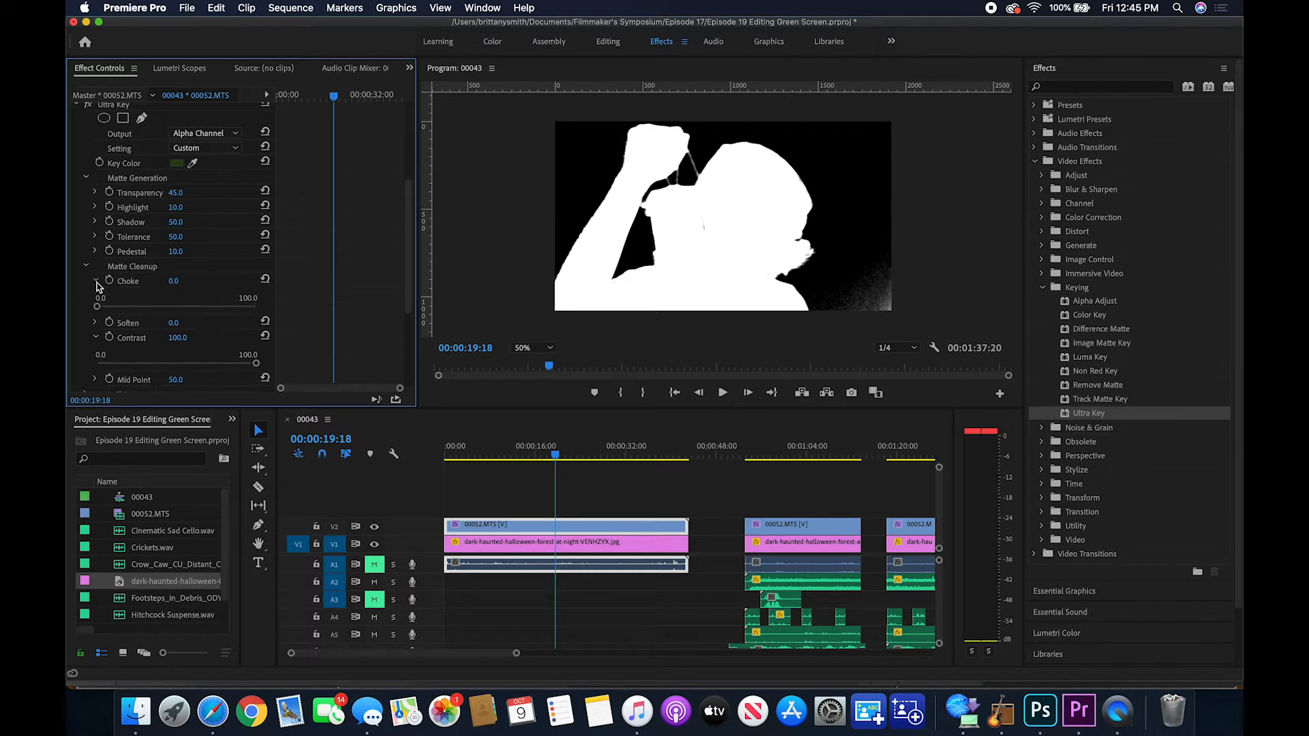
drag(96, 307, 227, 311)
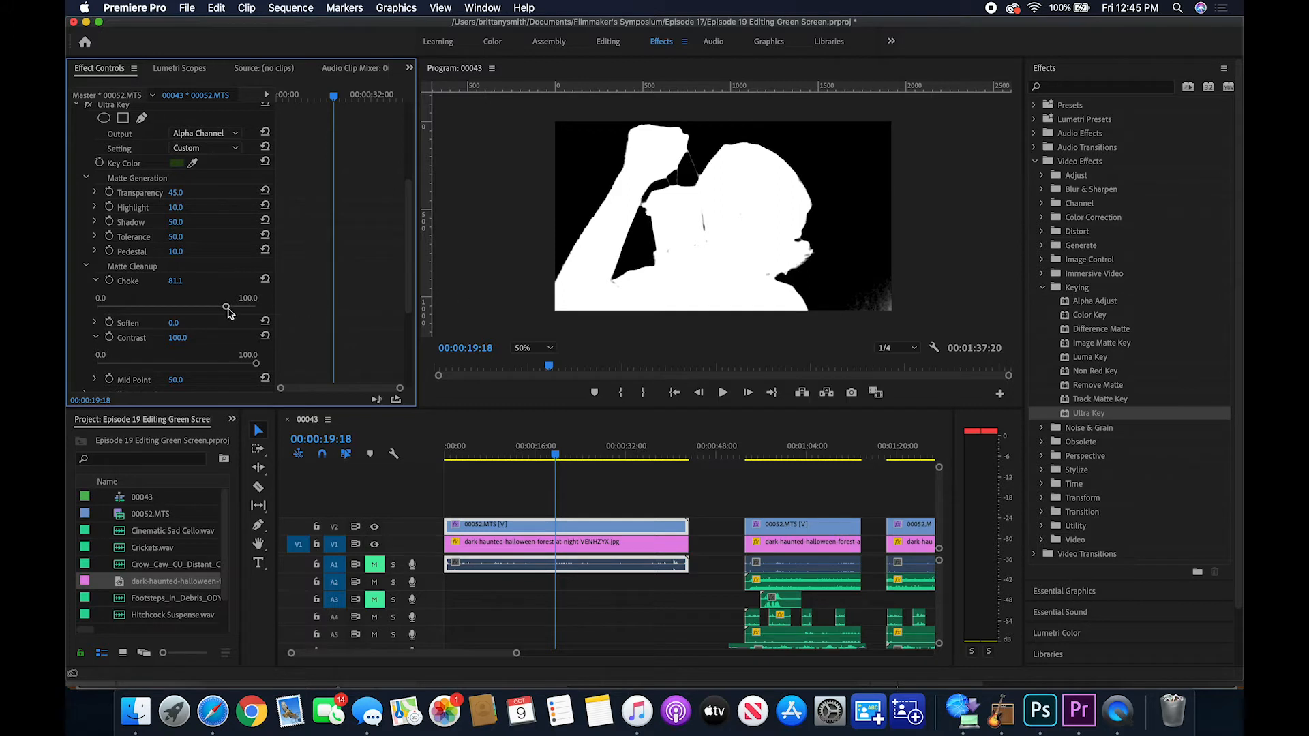
drag(227, 312, 227, 312)
click(95, 282)
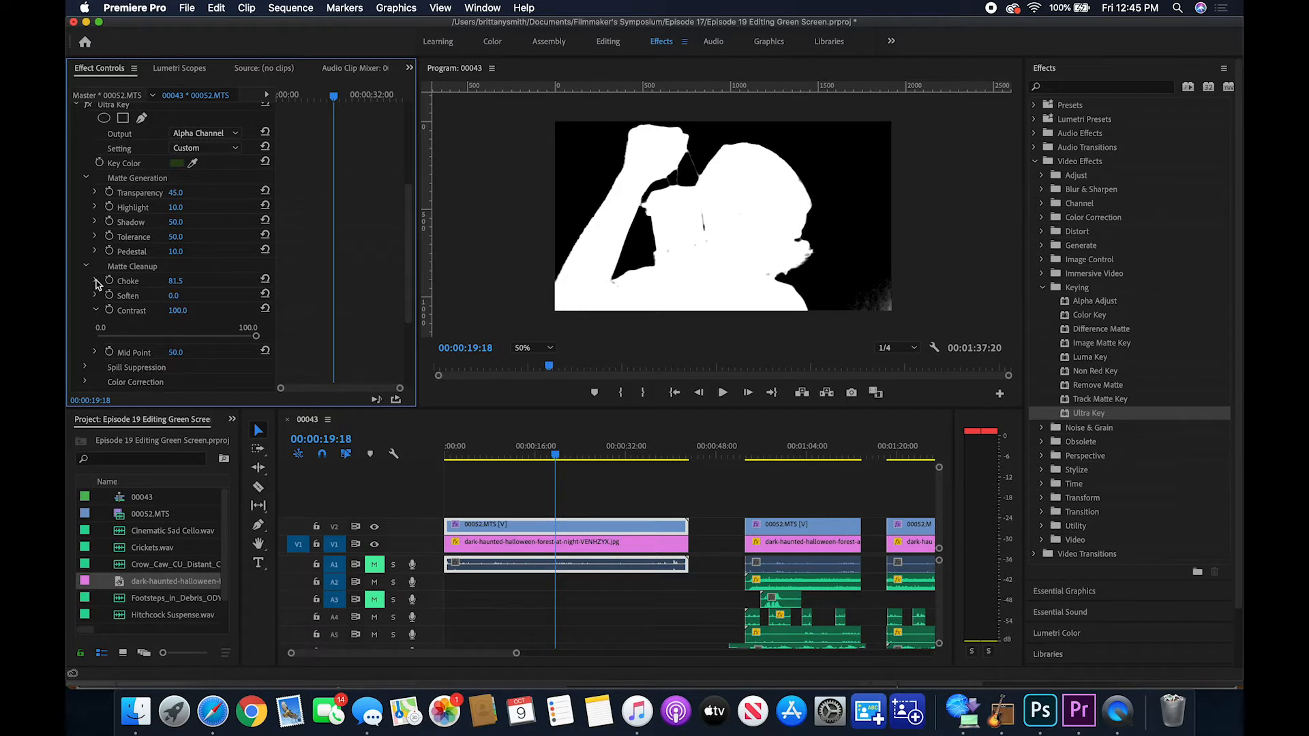
click(95, 311)
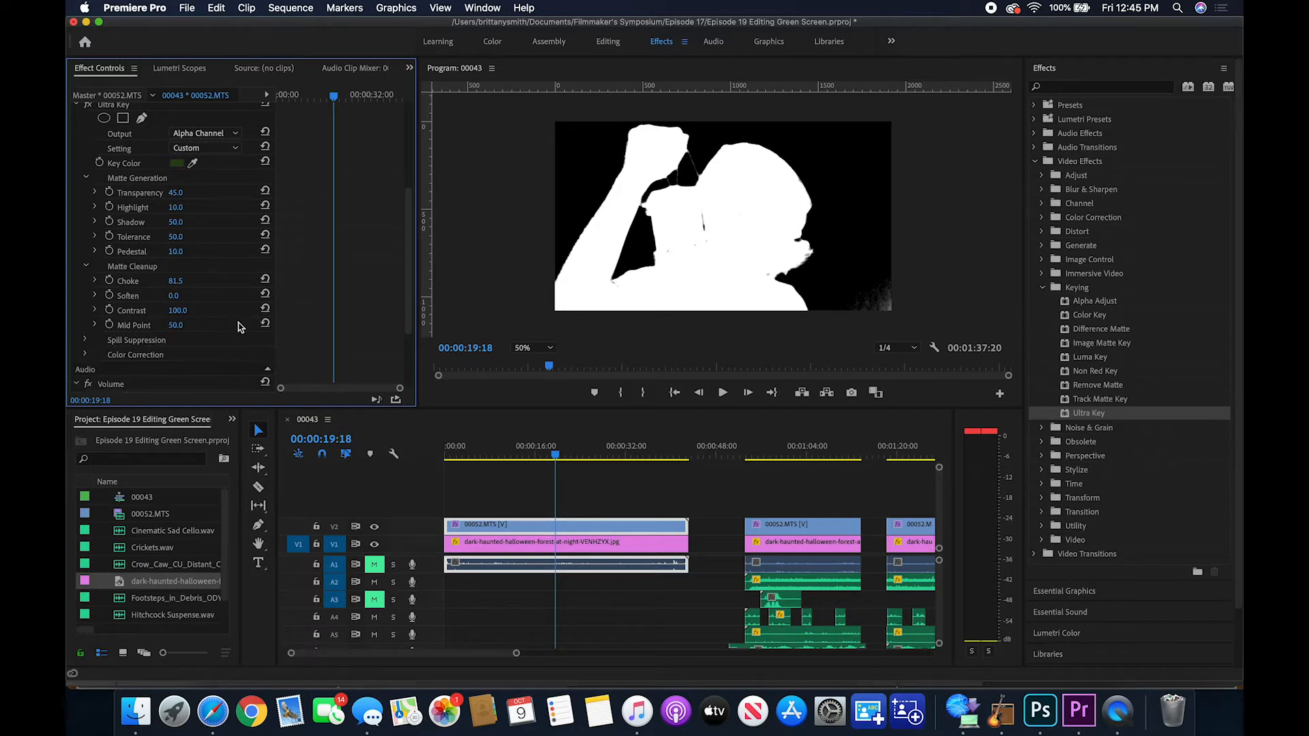
Switch the Ultra Key's output back to Composite and view the keyed frame at 00:00:19:10
click(229, 134)
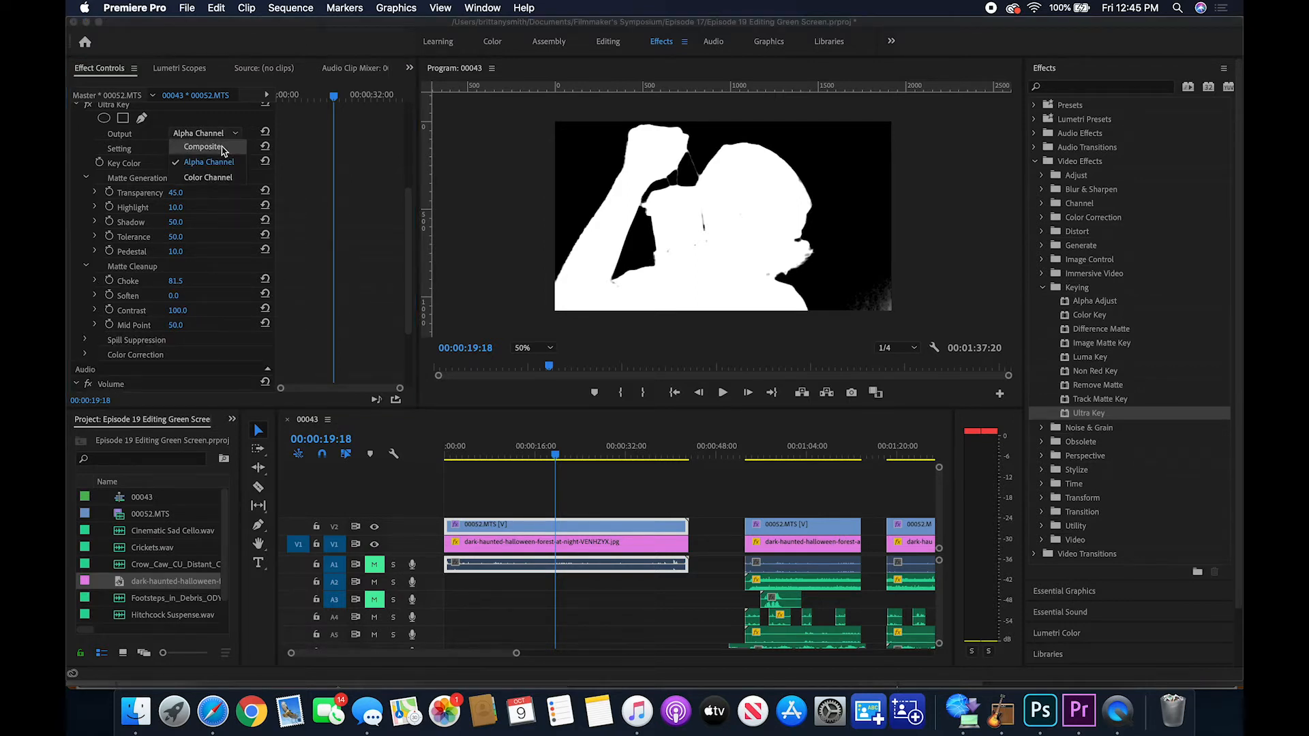
click(223, 149)
click(222, 149)
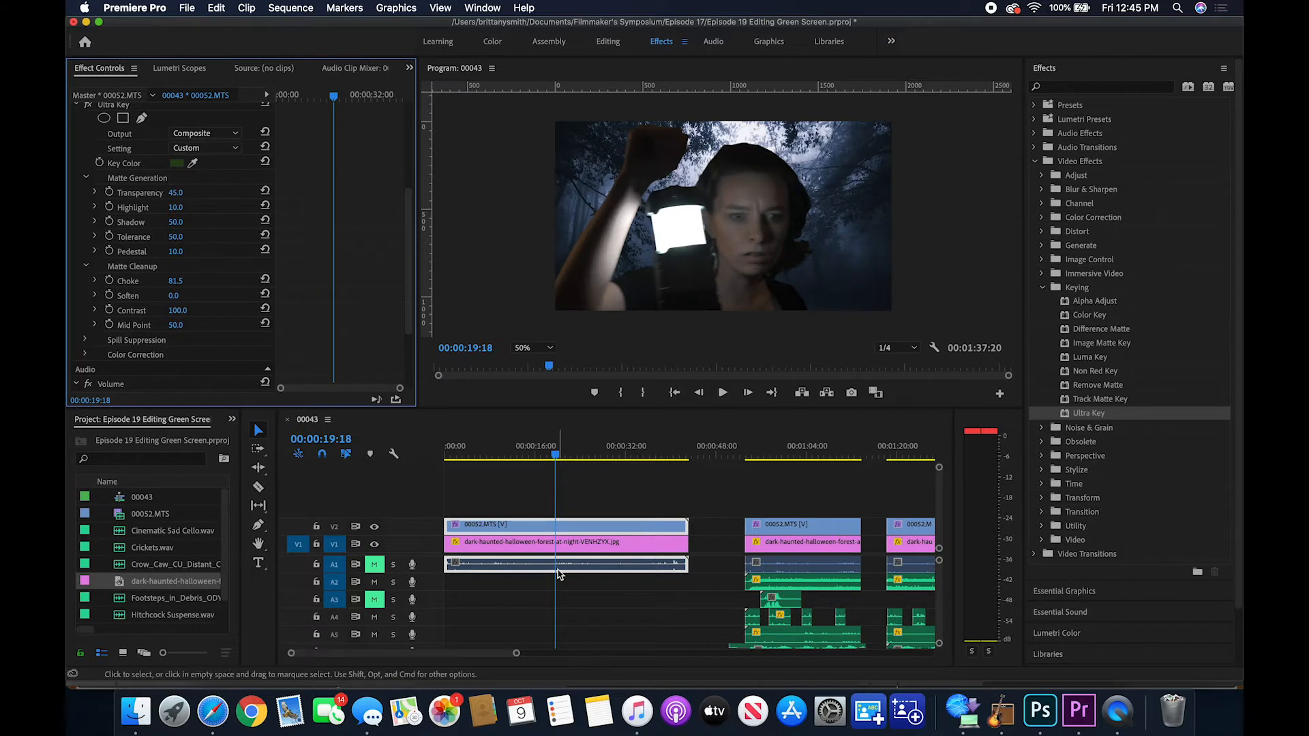
mouse_move(557, 456)
mouse_down()
mouse_move(535, 465)
mouse_move(565, 468)
mouse_move(555, 459)
mouse_up()
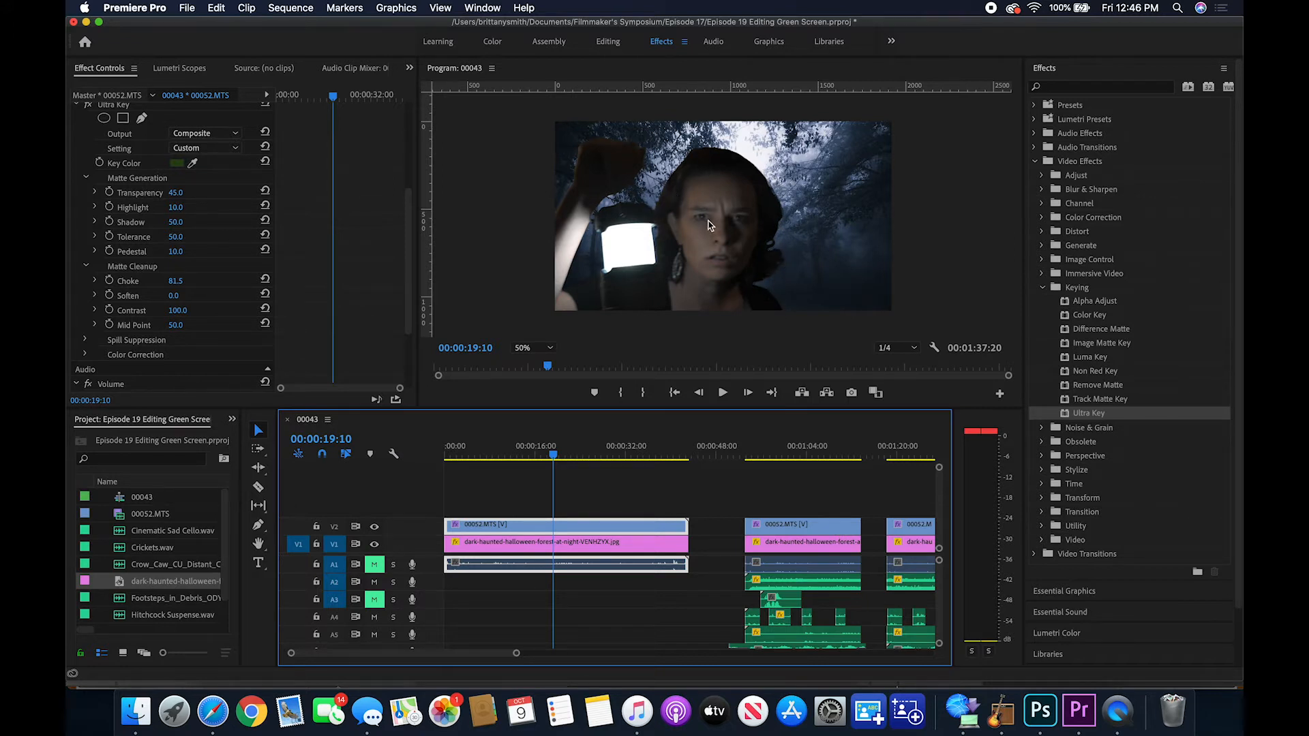
Collapse the Ultra Key's matte sections and examine its Color Correction and Spill Suppression settings, including the Spill and Luma sliders
click(87, 267)
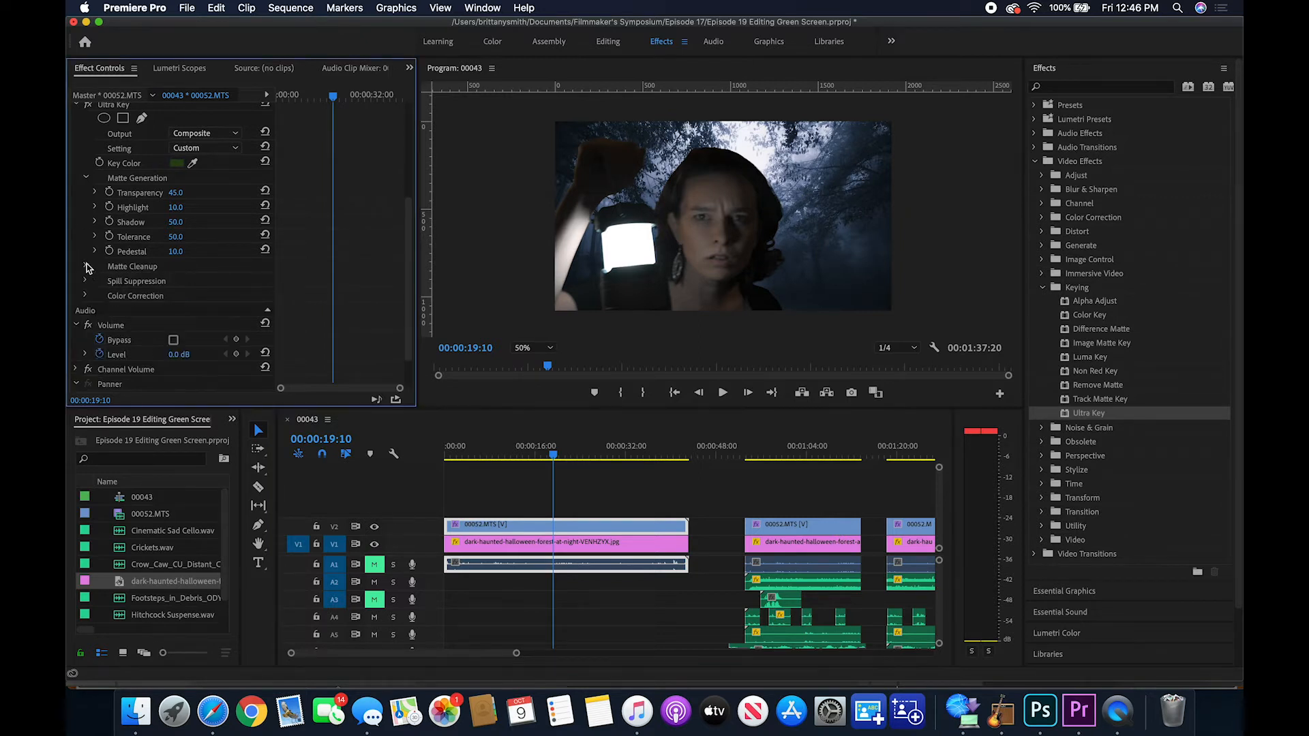
click(88, 179)
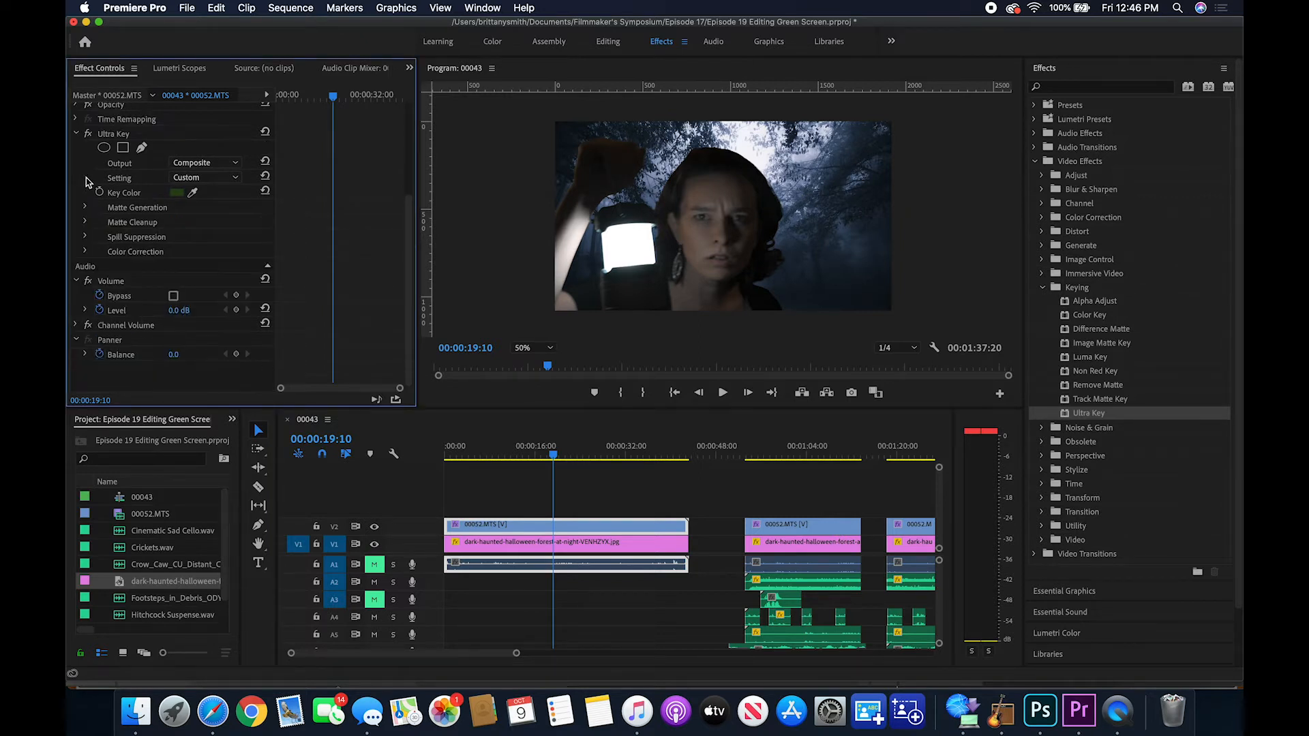
click(86, 252)
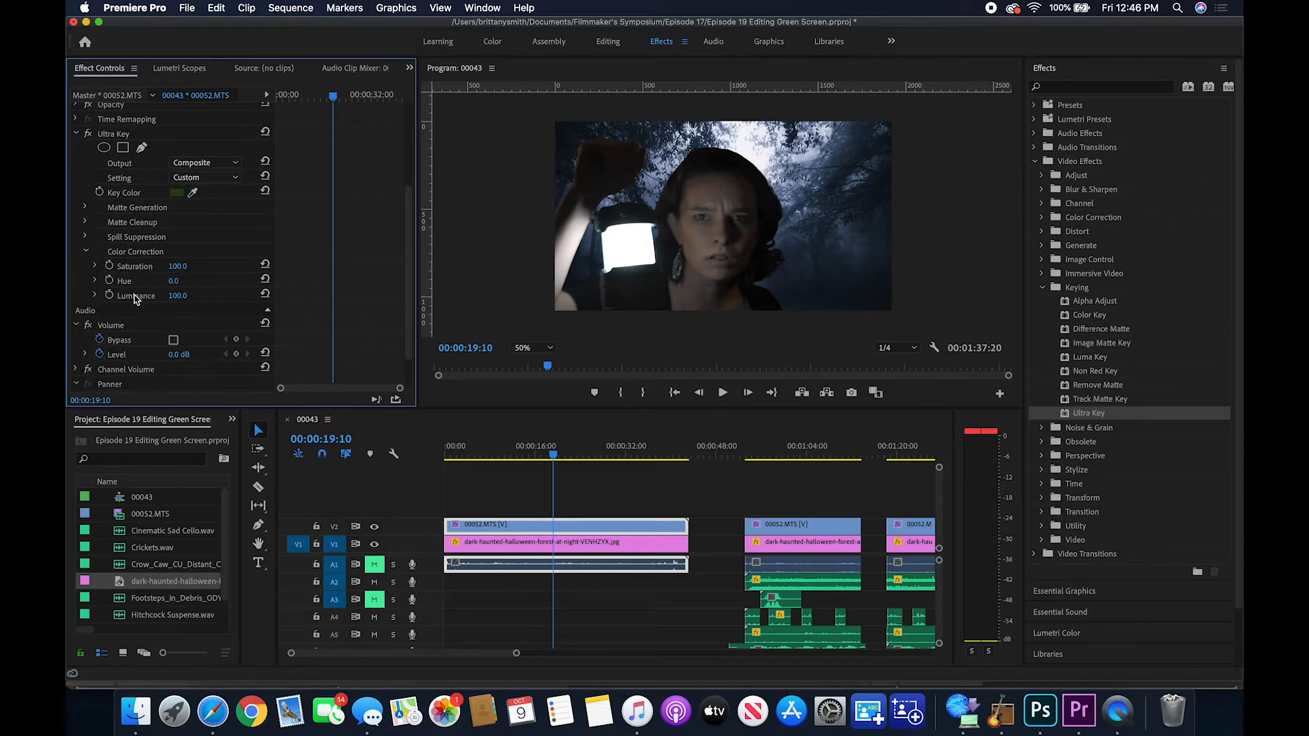
click(85, 237)
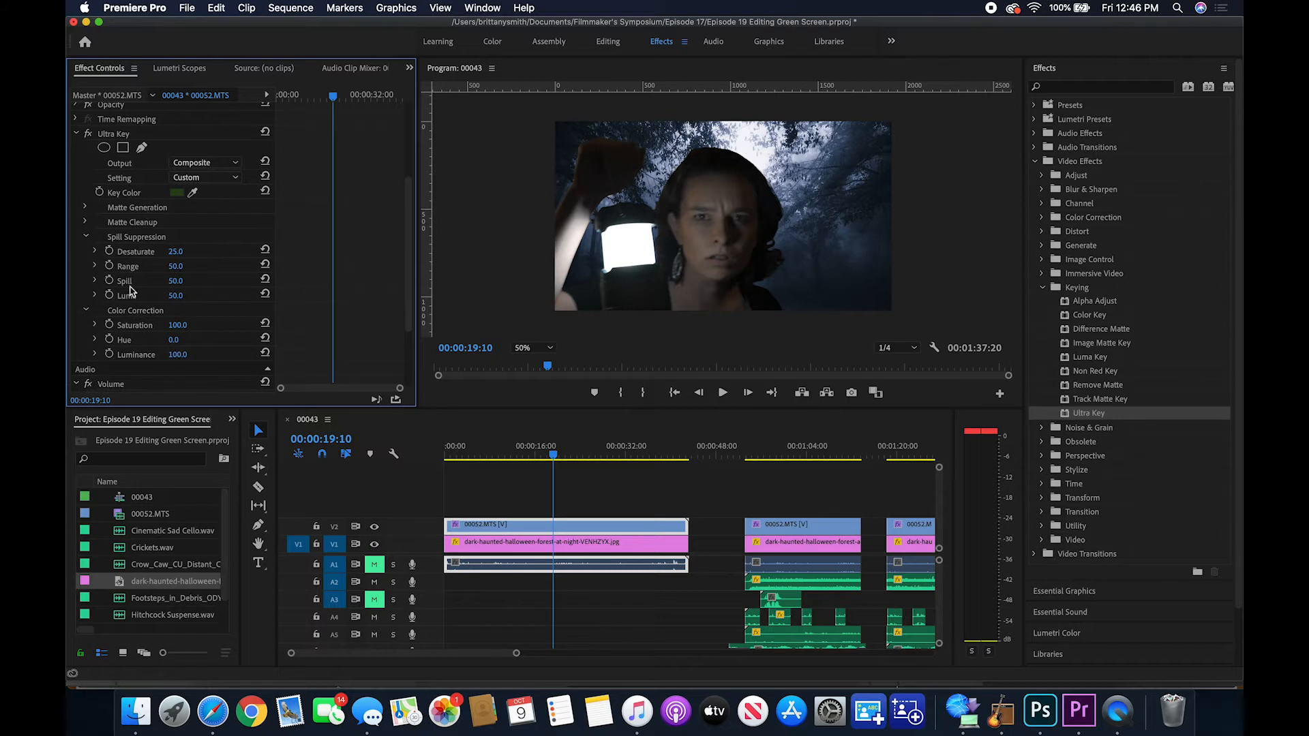
click(95, 281)
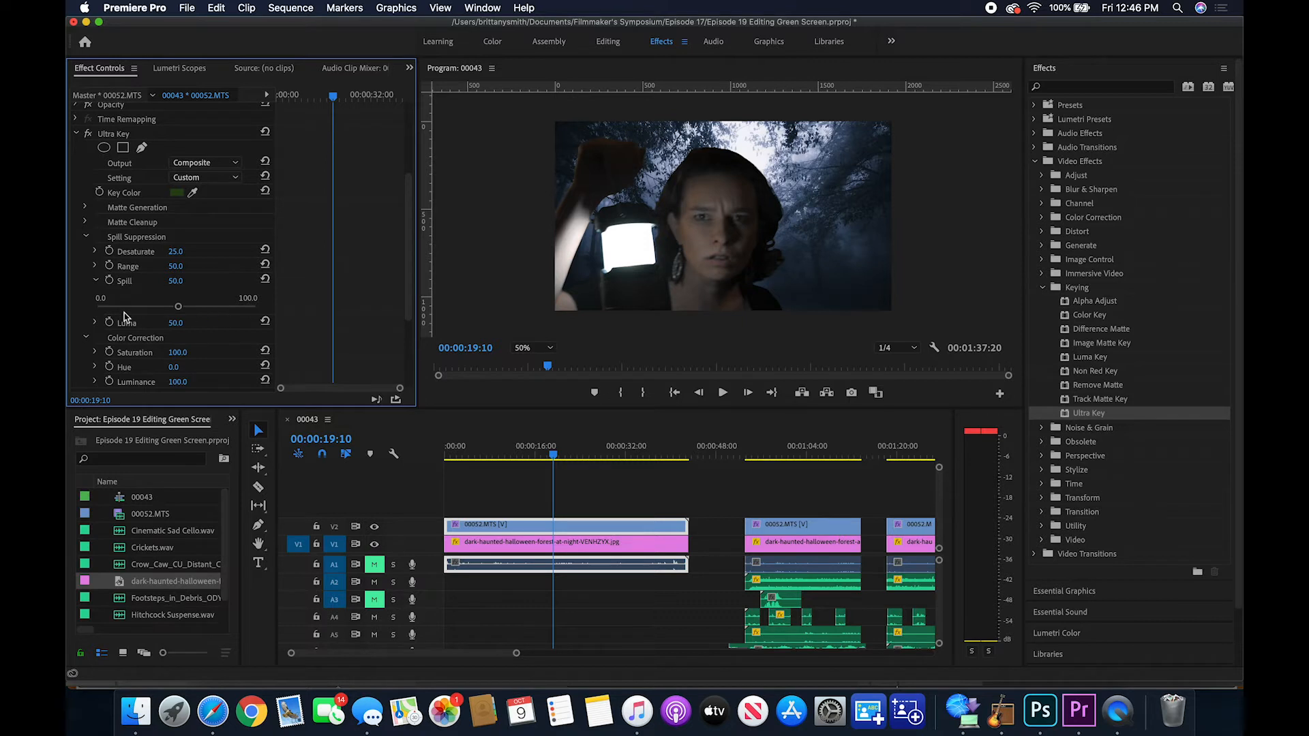
click(95, 281)
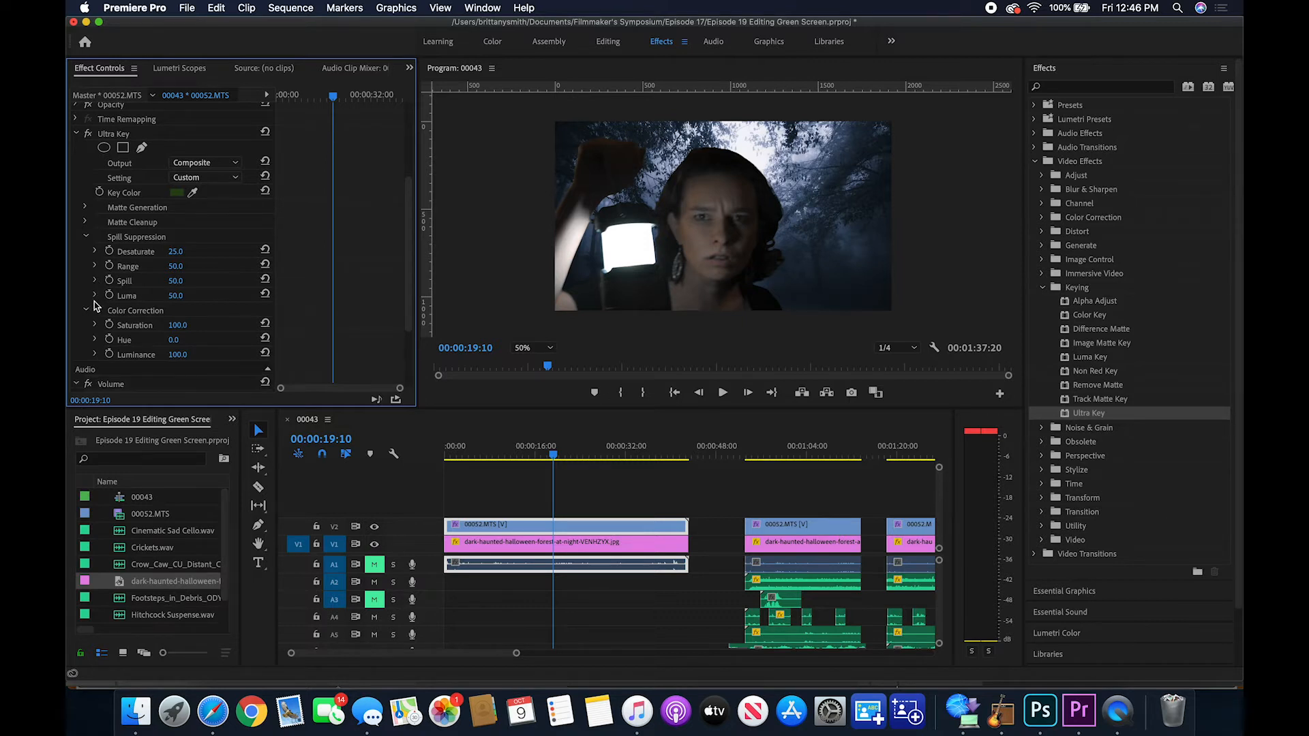
click(95, 297)
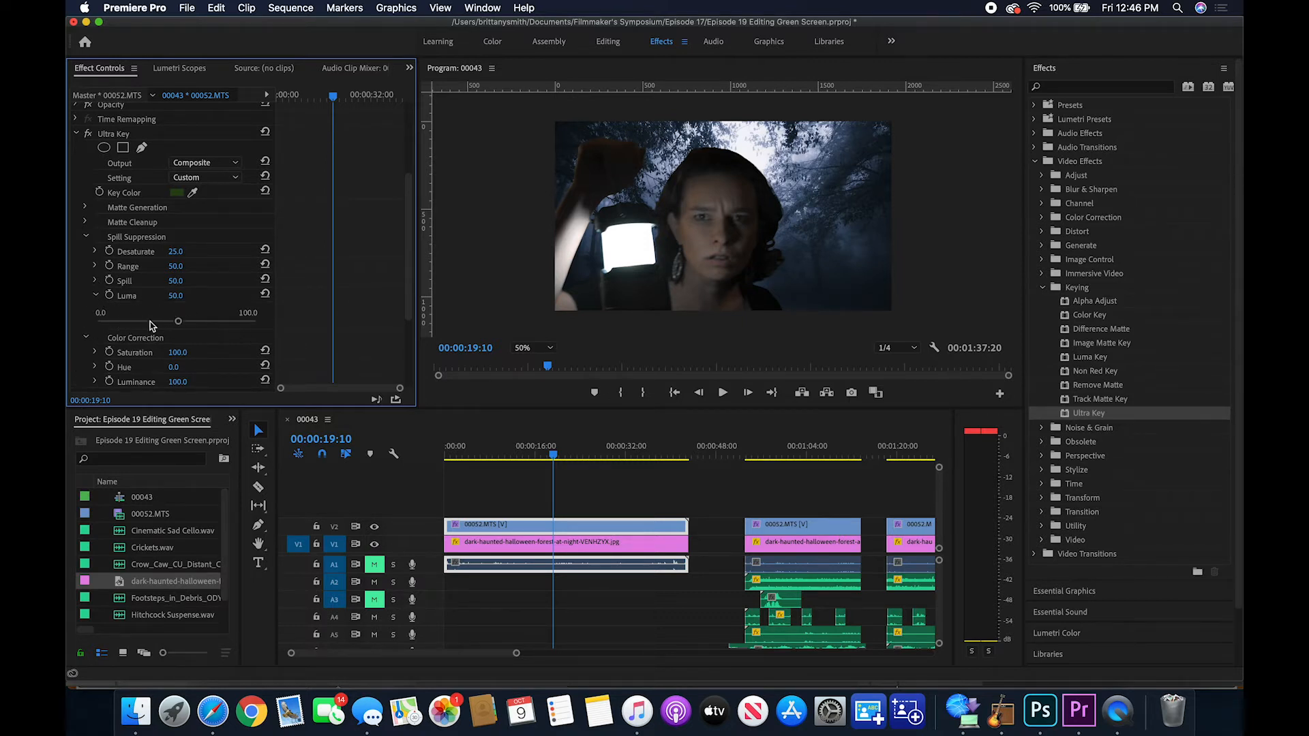
click(97, 297)
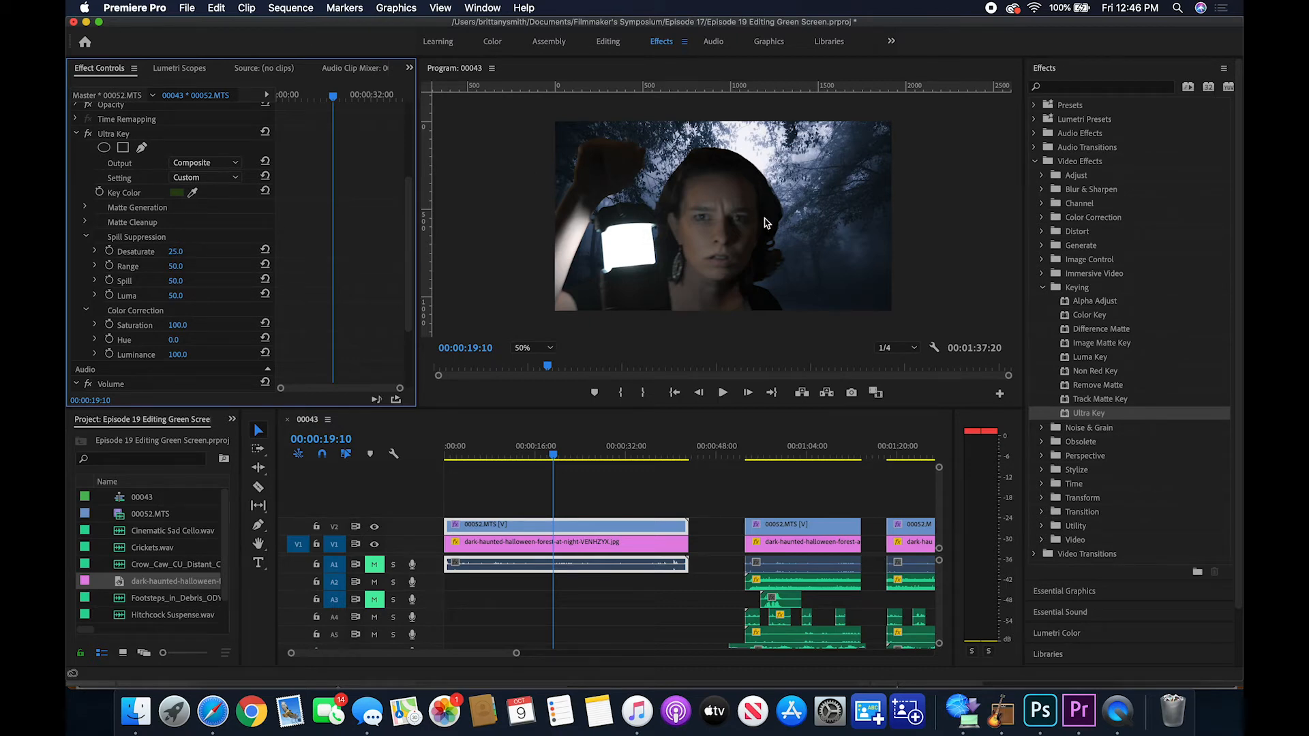
click(87, 237)
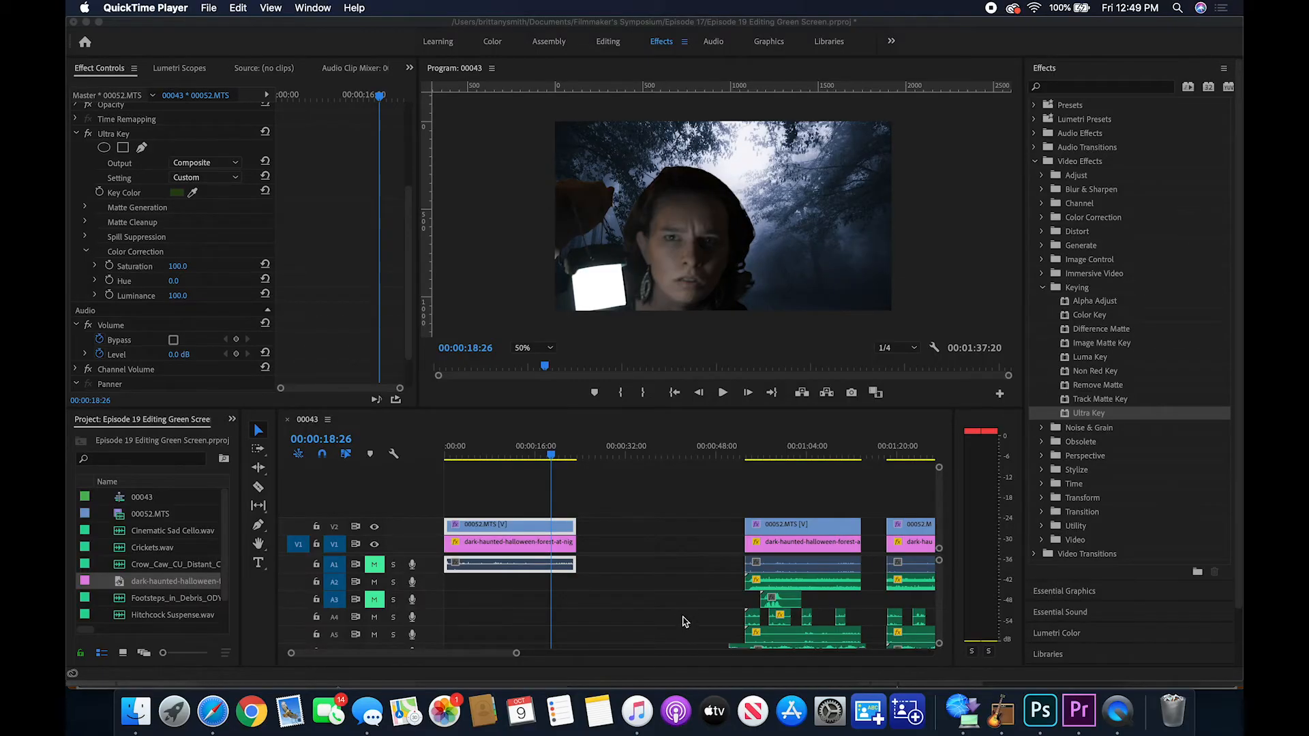
Play the trimmed first clip to review the composite and its sound, stopping at 00:00:20:01
click(552, 456)
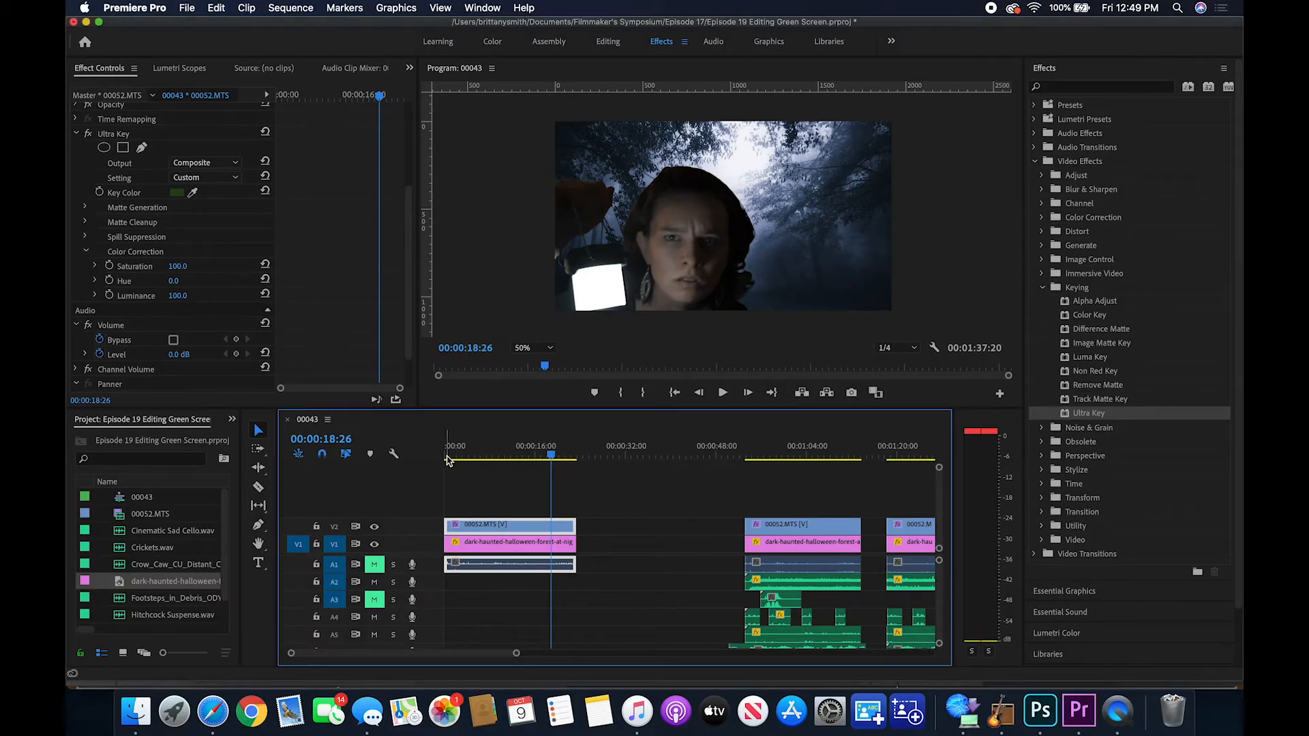
drag(543, 459, 450, 459)
click(723, 394)
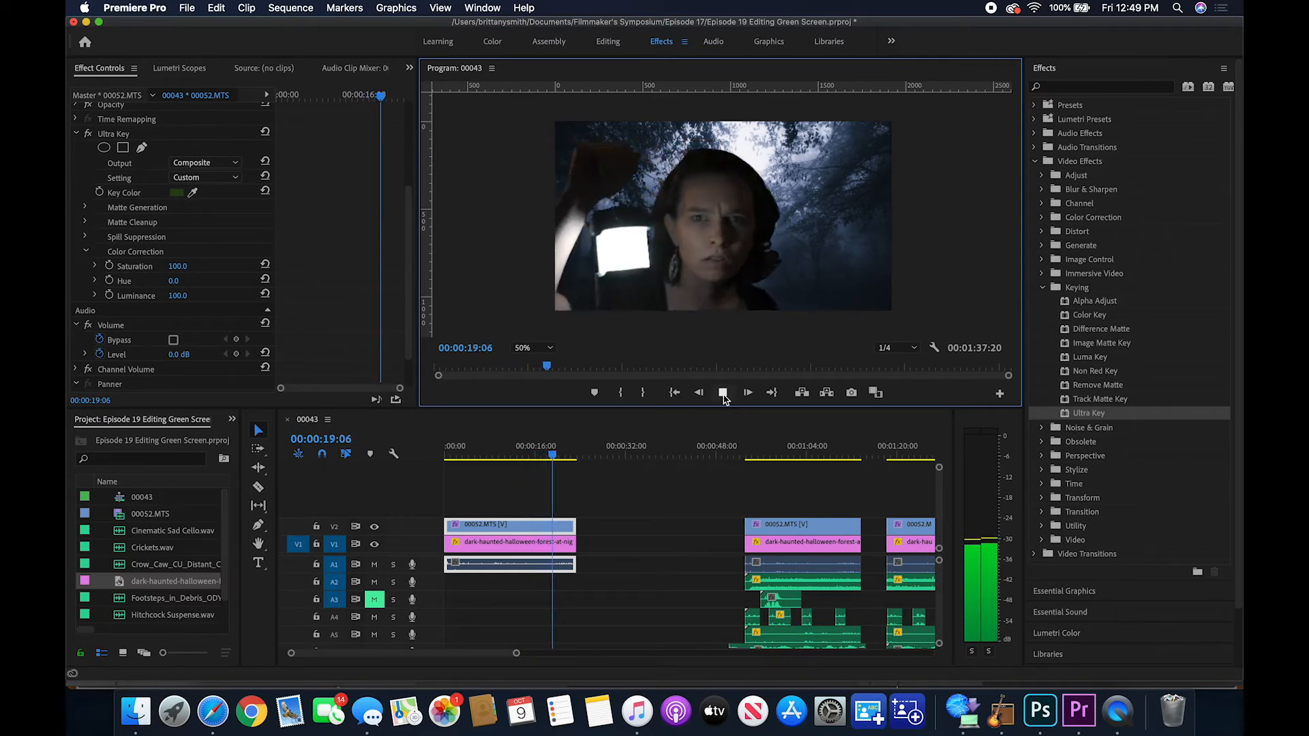
click(723, 394)
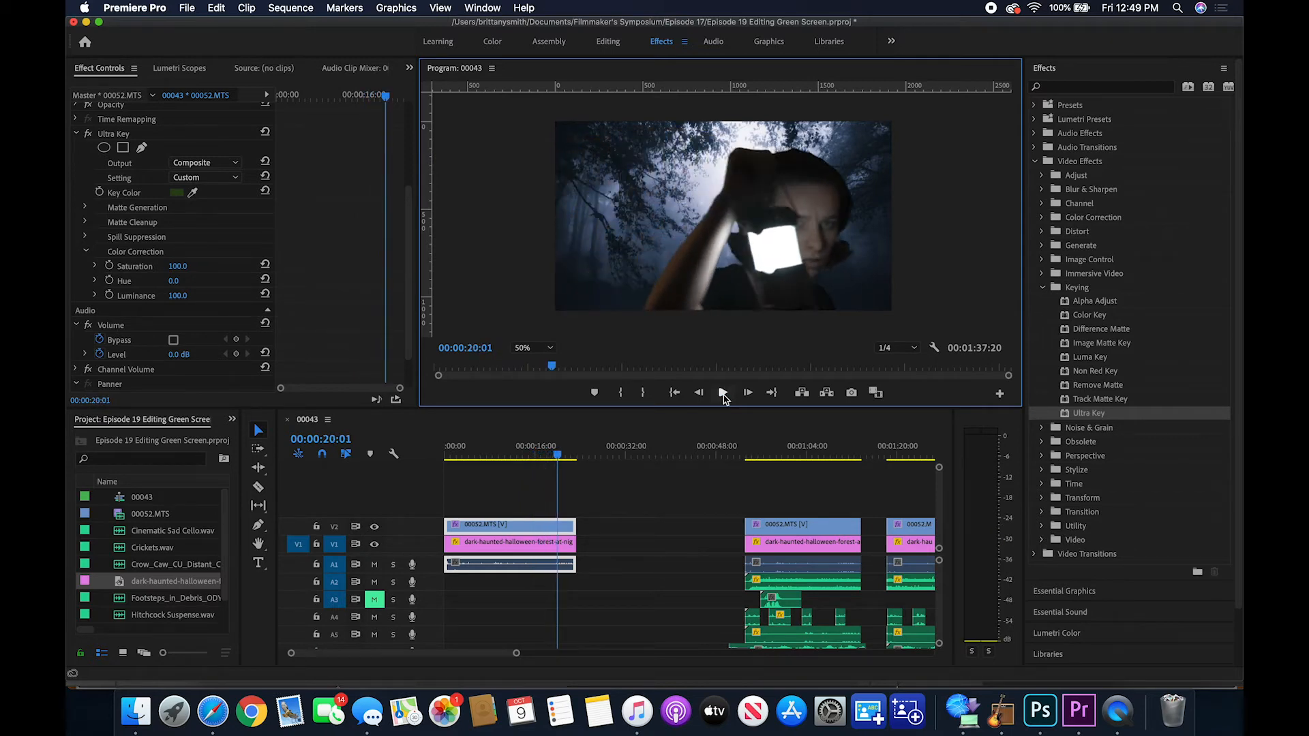
Place the Footsteps_In_Debris sound on track A4 at the start of the sequence and mute track A1
click(120, 600)
drag(370, 592, 485, 619)
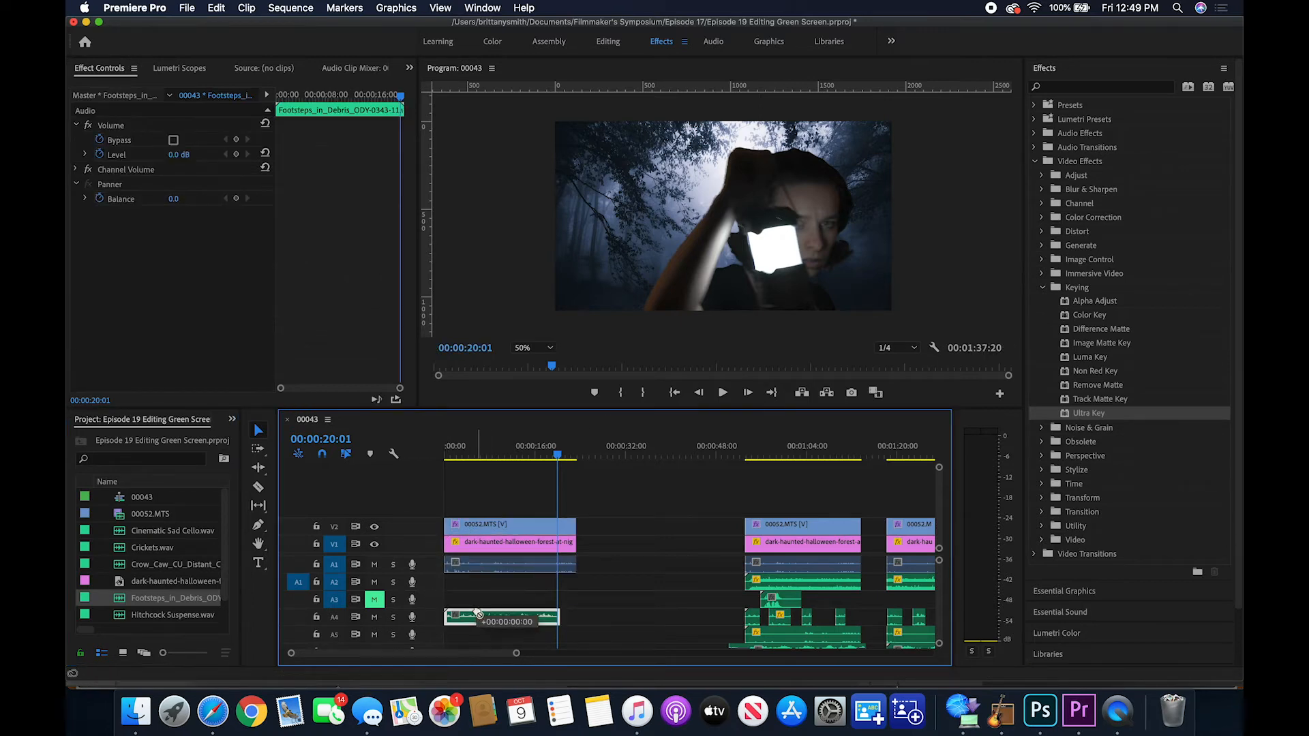
click(445, 457)
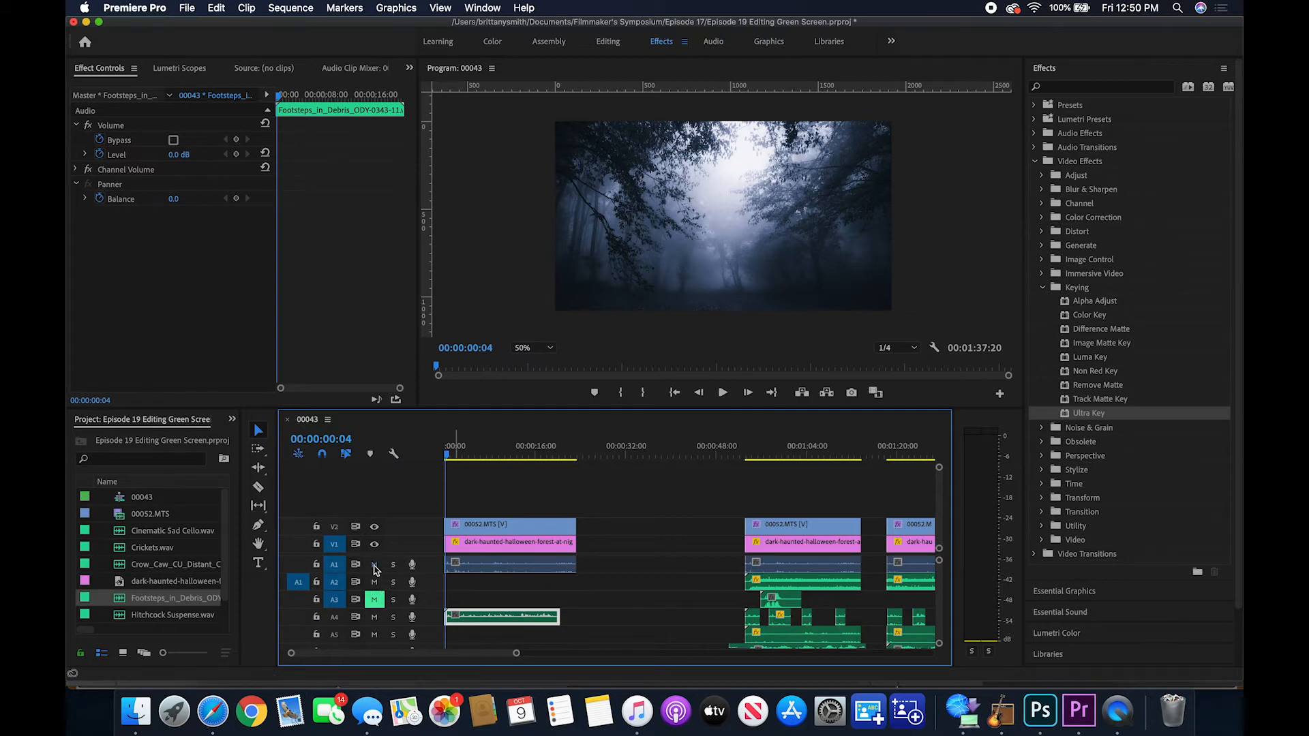
click(374, 565)
Set the footsteps clip's volume level to -4.1 dB and play the sequence from the start to 00:00:04:22
click(478, 457)
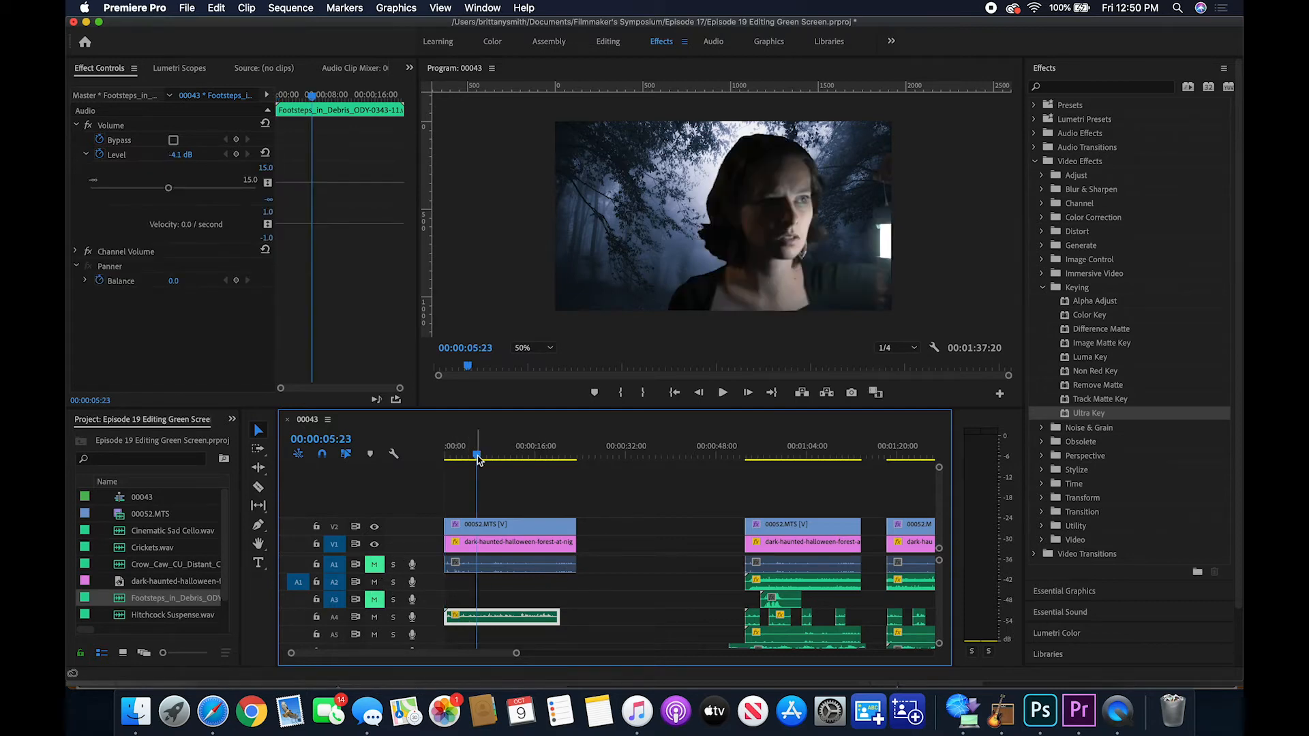
drag(478, 459, 444, 458)
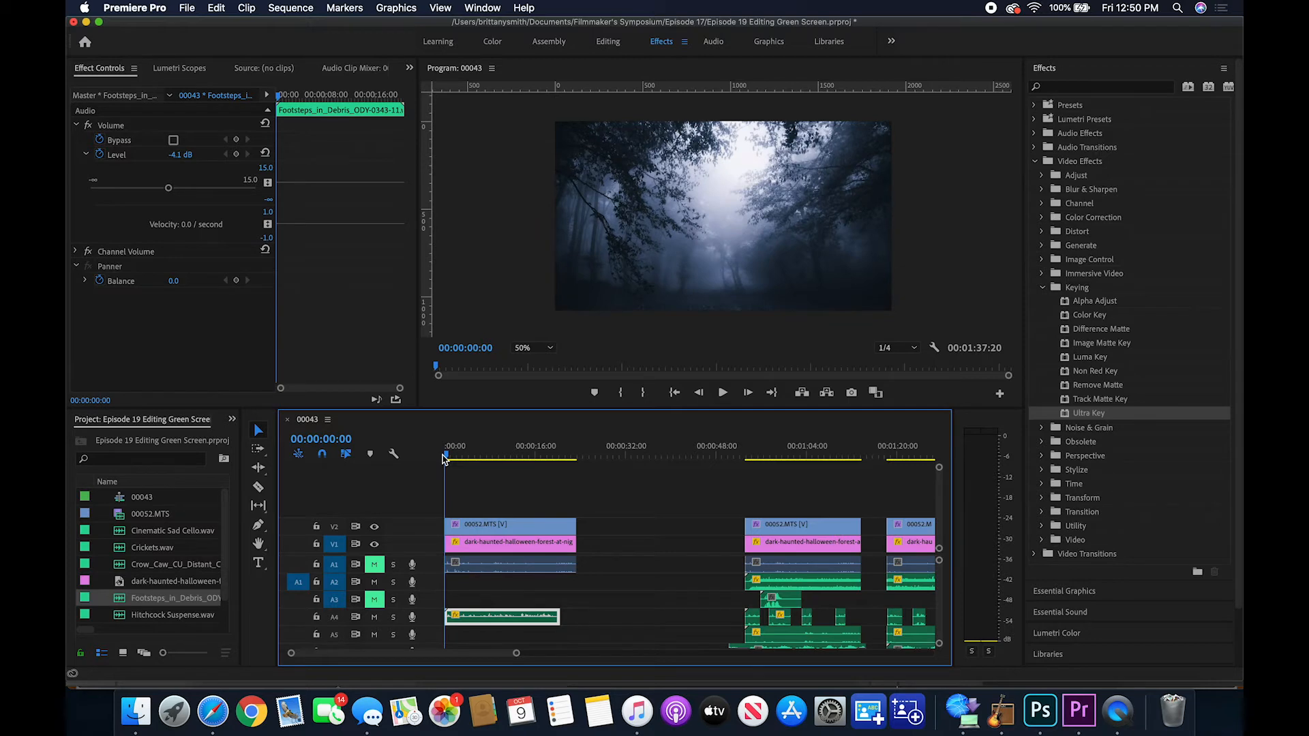
click(723, 394)
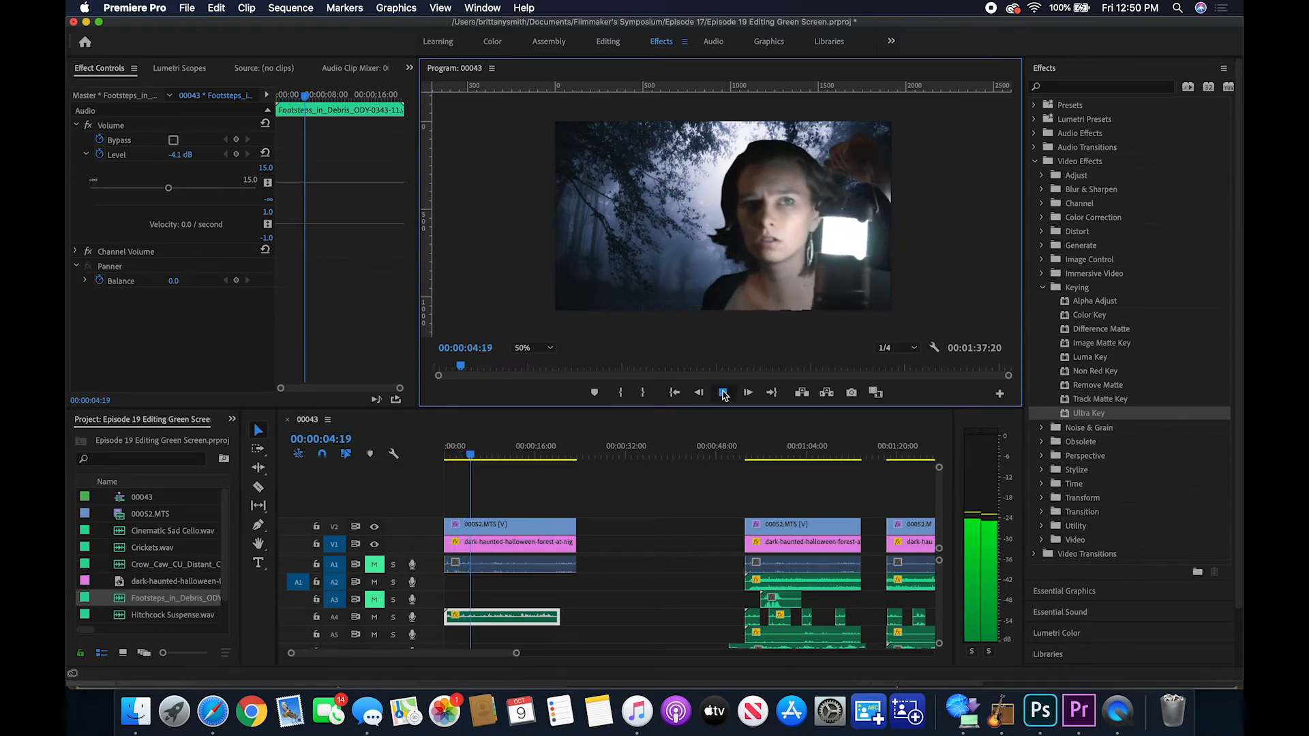
click(723, 394)
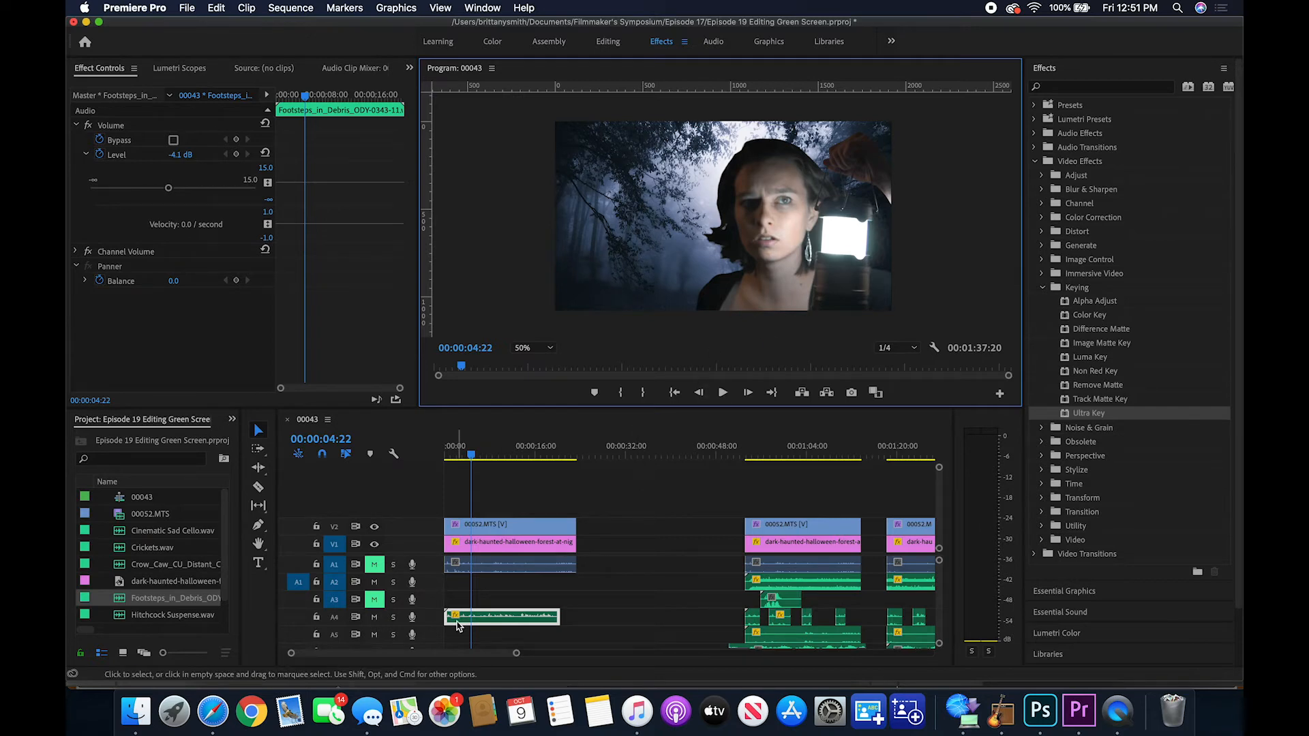
Split the footsteps clip on A4 at 00:00:04:22 and shift its second part about 2 seconds later
scroll(486, 597, up, 5)
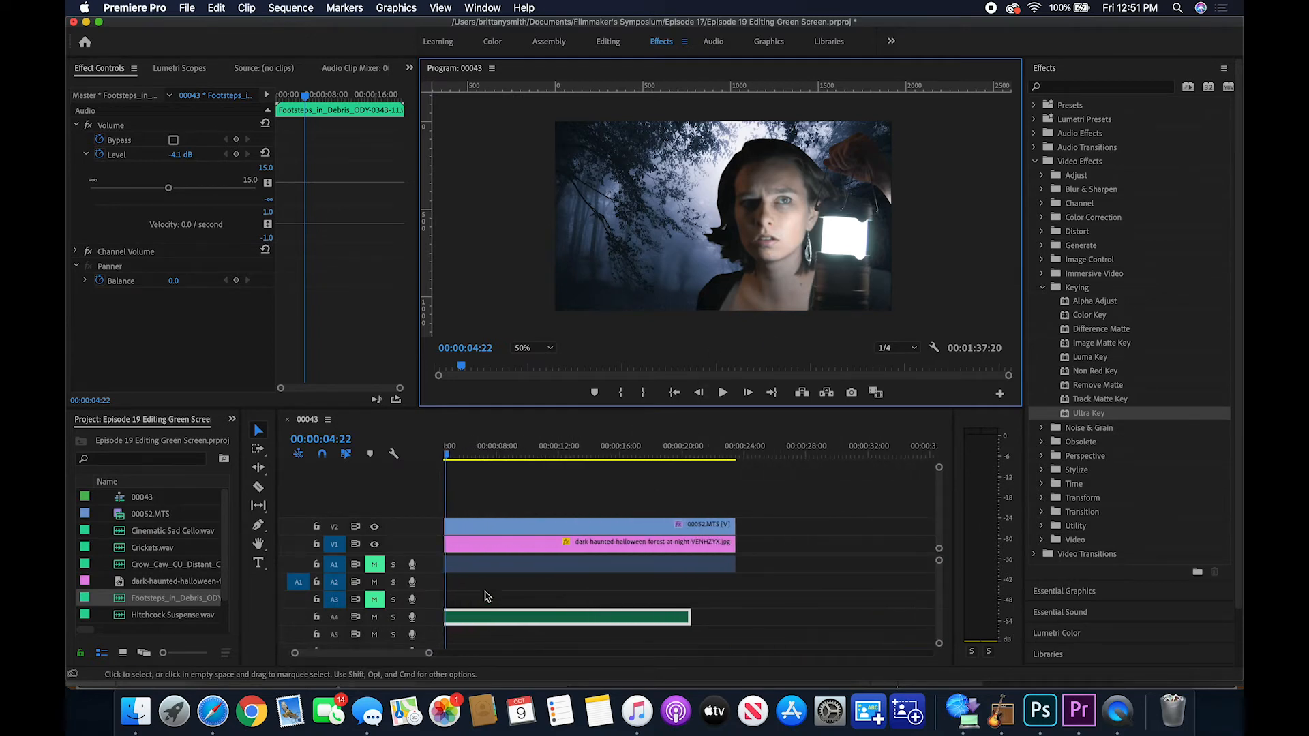
scroll(486, 597, left, 3)
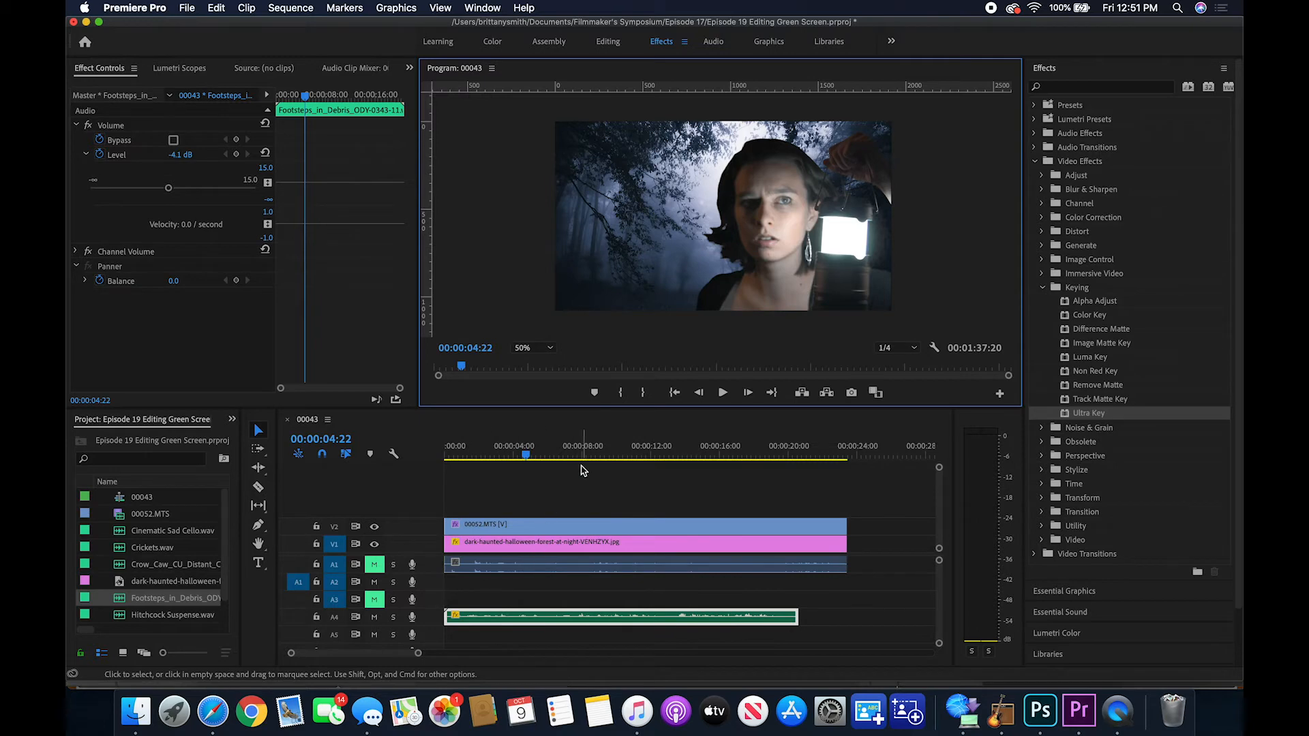
click(258, 487)
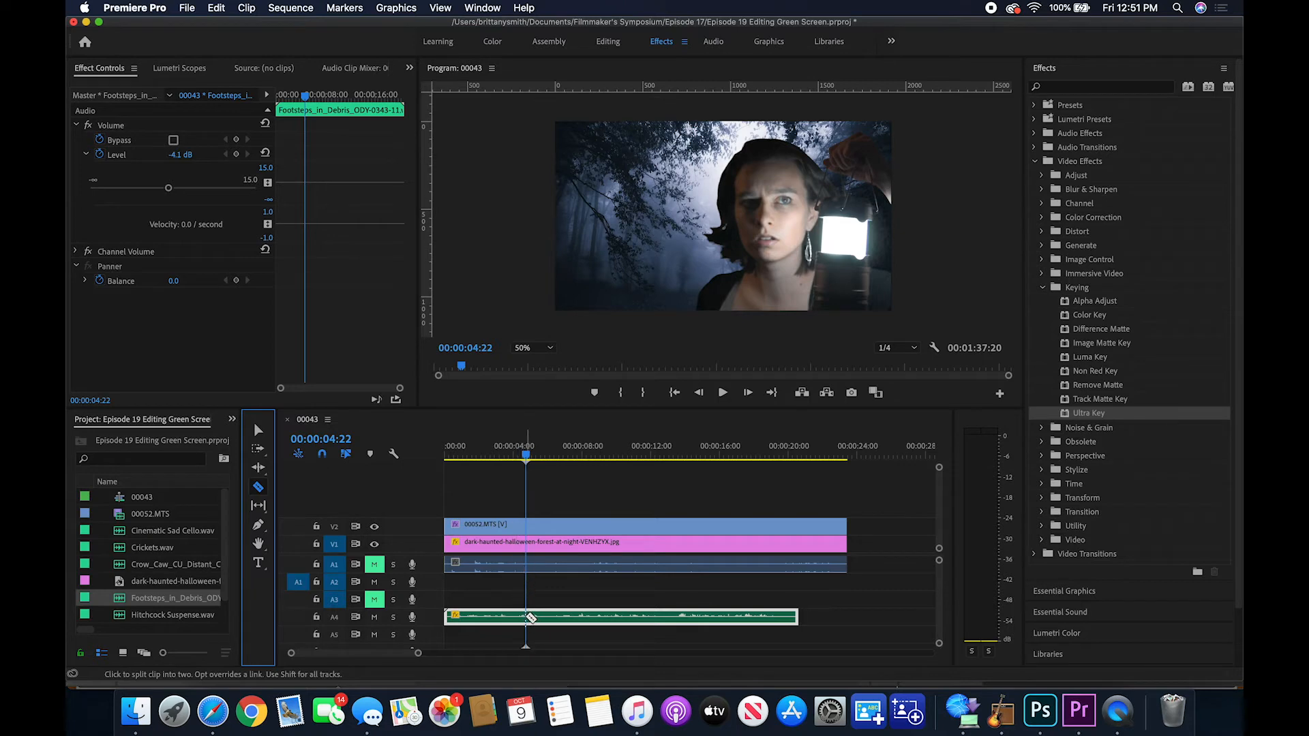
click(526, 617)
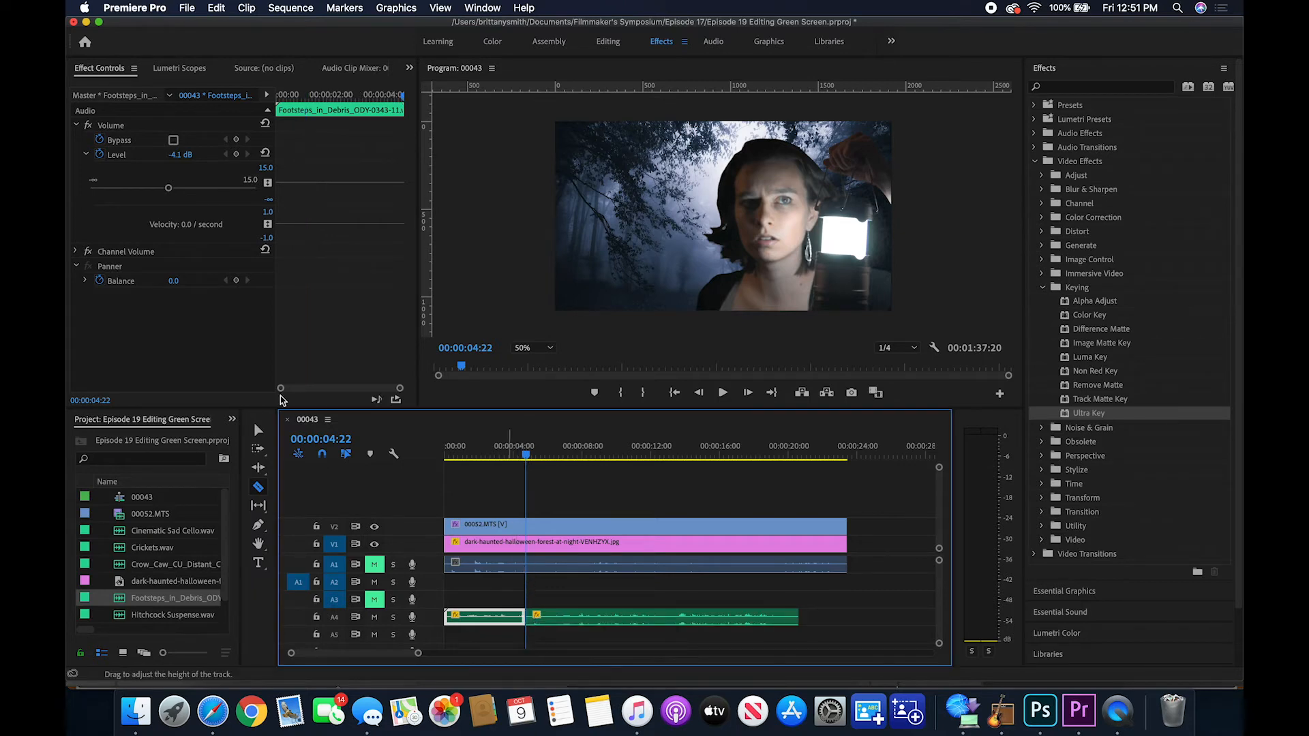
click(258, 431)
drag(598, 617, 636, 623)
Play the sequence from the start past the gap between the footsteps parts to check their timing
key(Home)
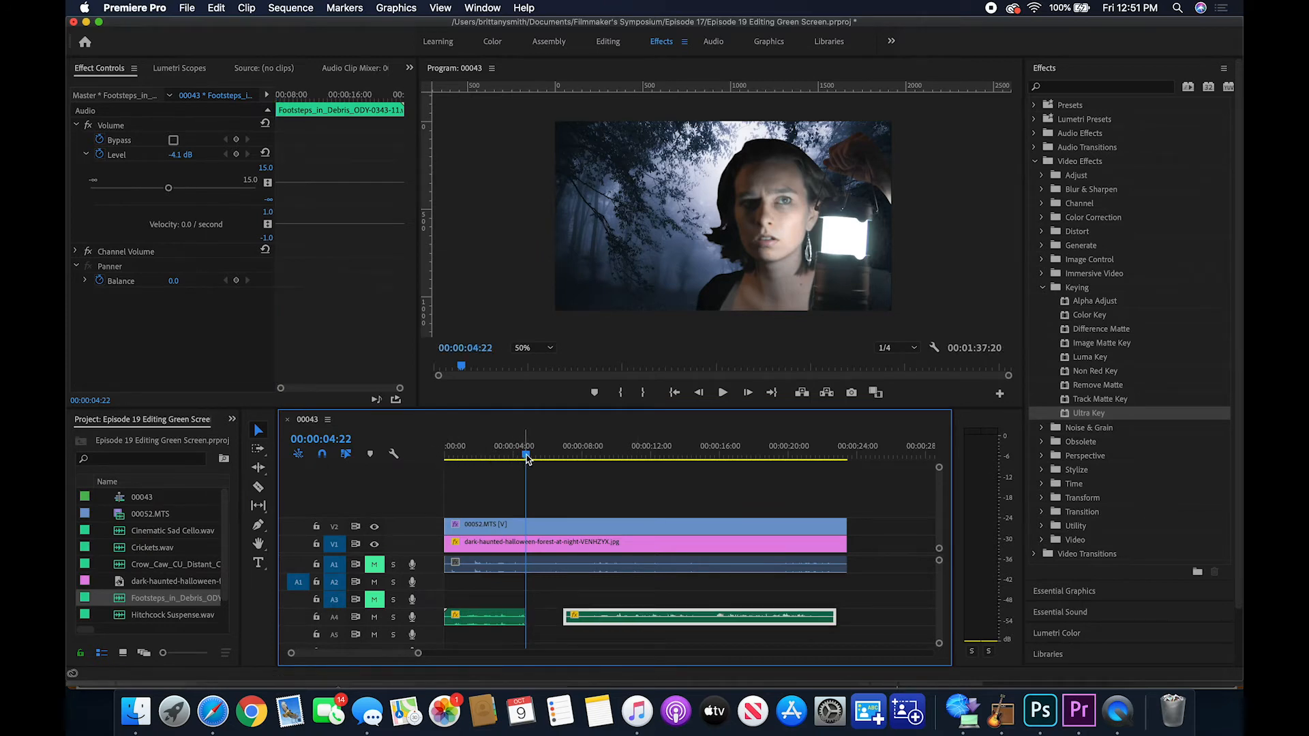
click(723, 393)
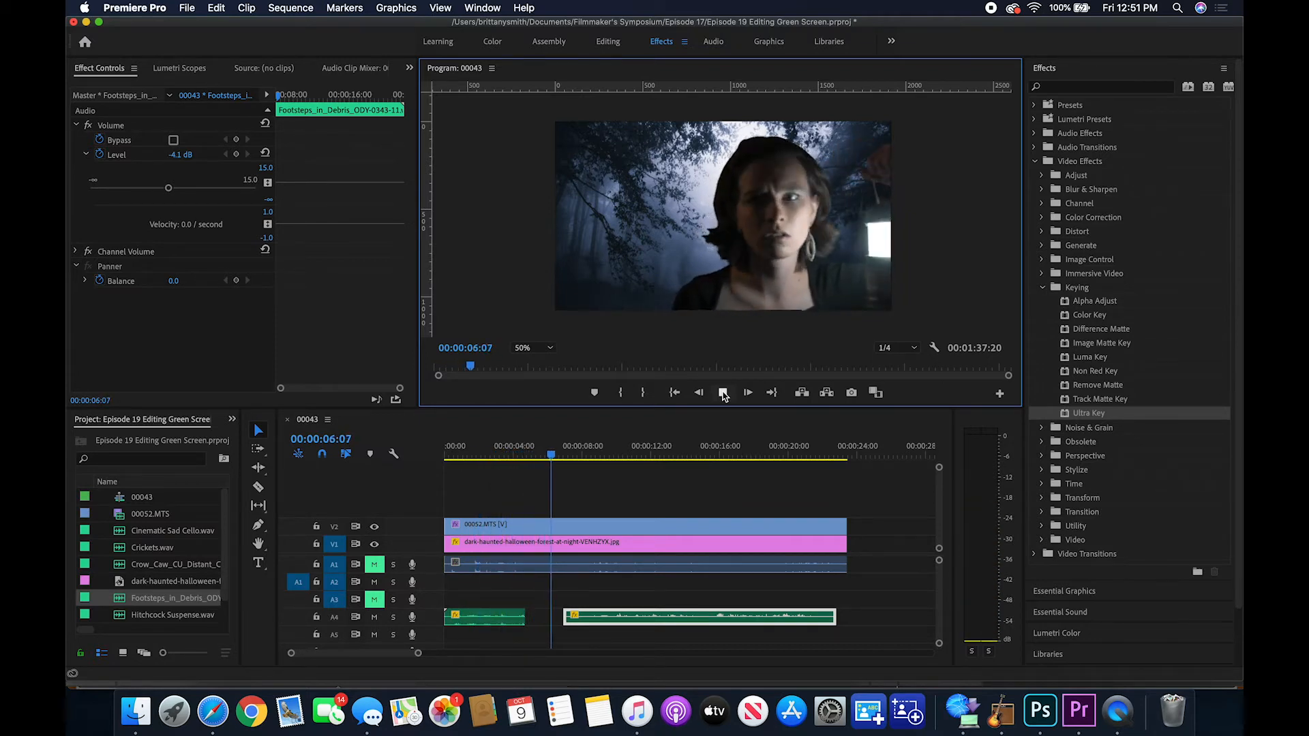
click(723, 394)
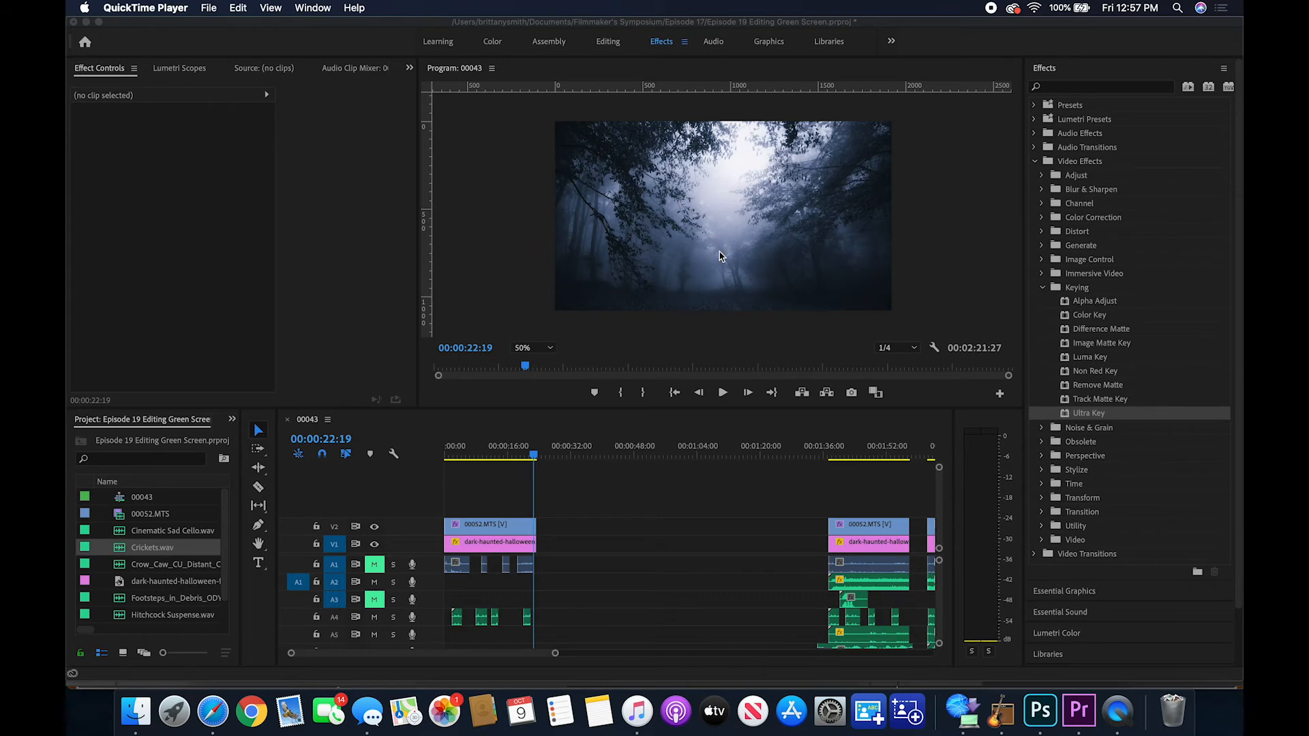
Place Crickets.wav on track A2 at the start of the sequence and trim its end to match the first video clip's end
click(120, 552)
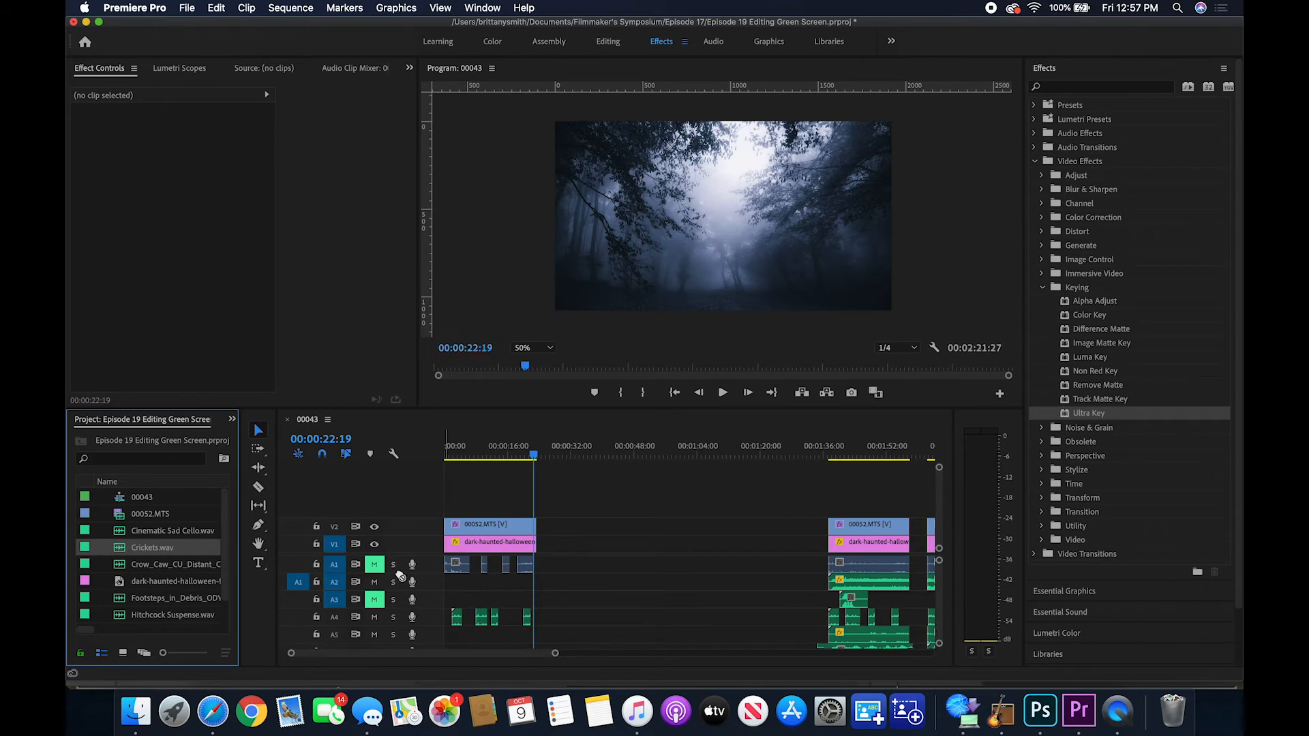
drag(400, 577, 450, 585)
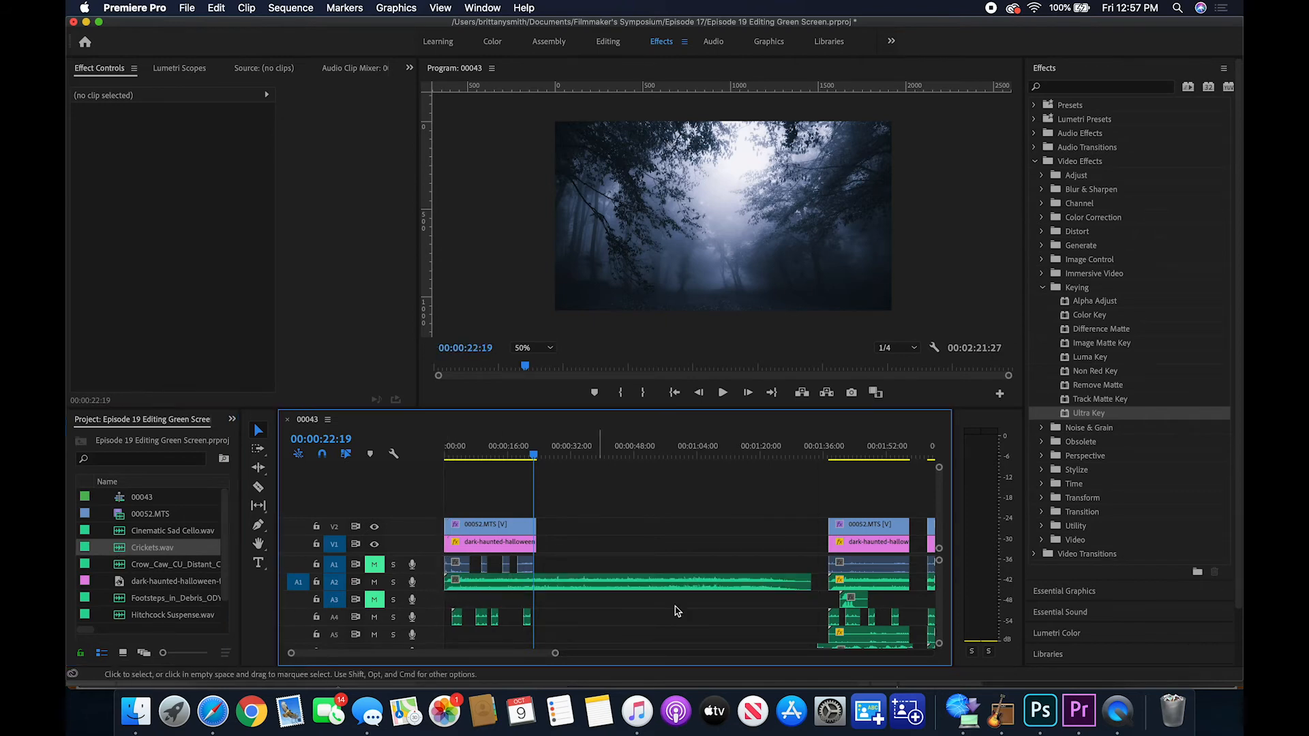
drag(809, 583, 535, 590)
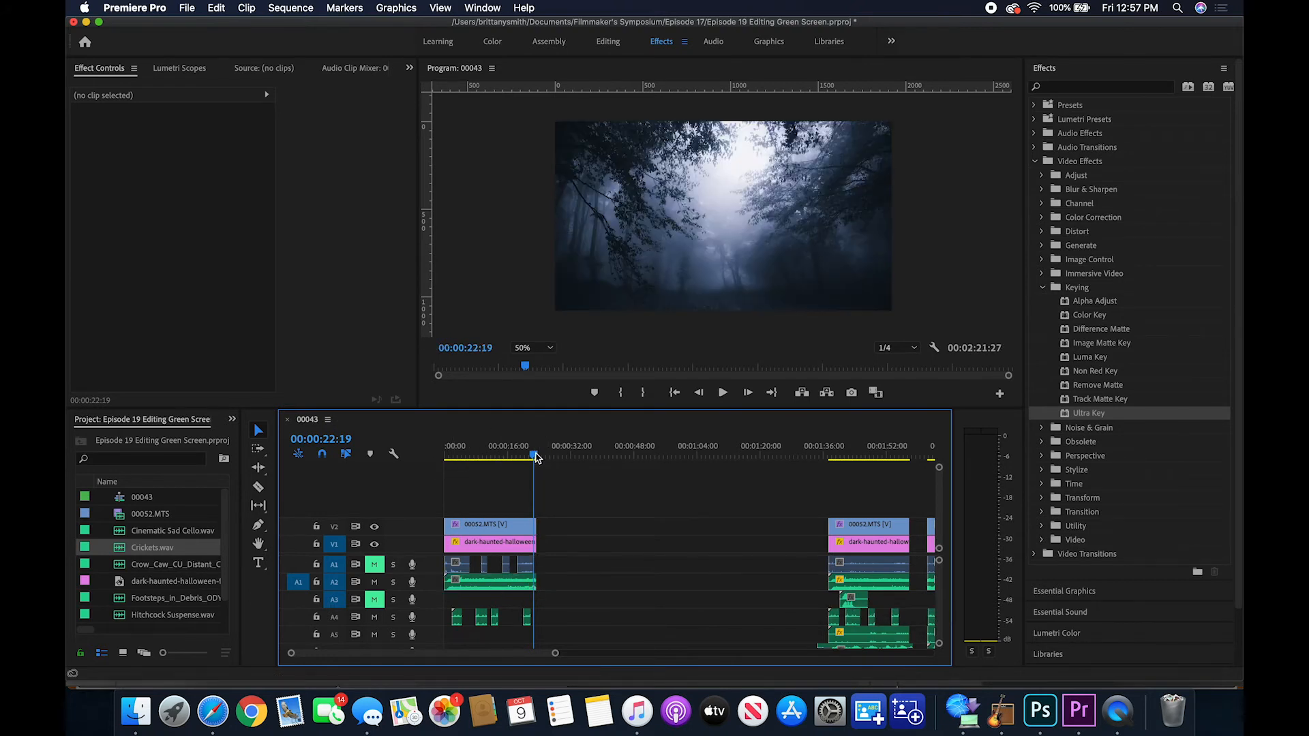
Set the Crickets.wav clip's volume level to -9.4 dB and play the sequence from the start to 00:00:10:19
drag(536, 457, 446, 457)
click(723, 394)
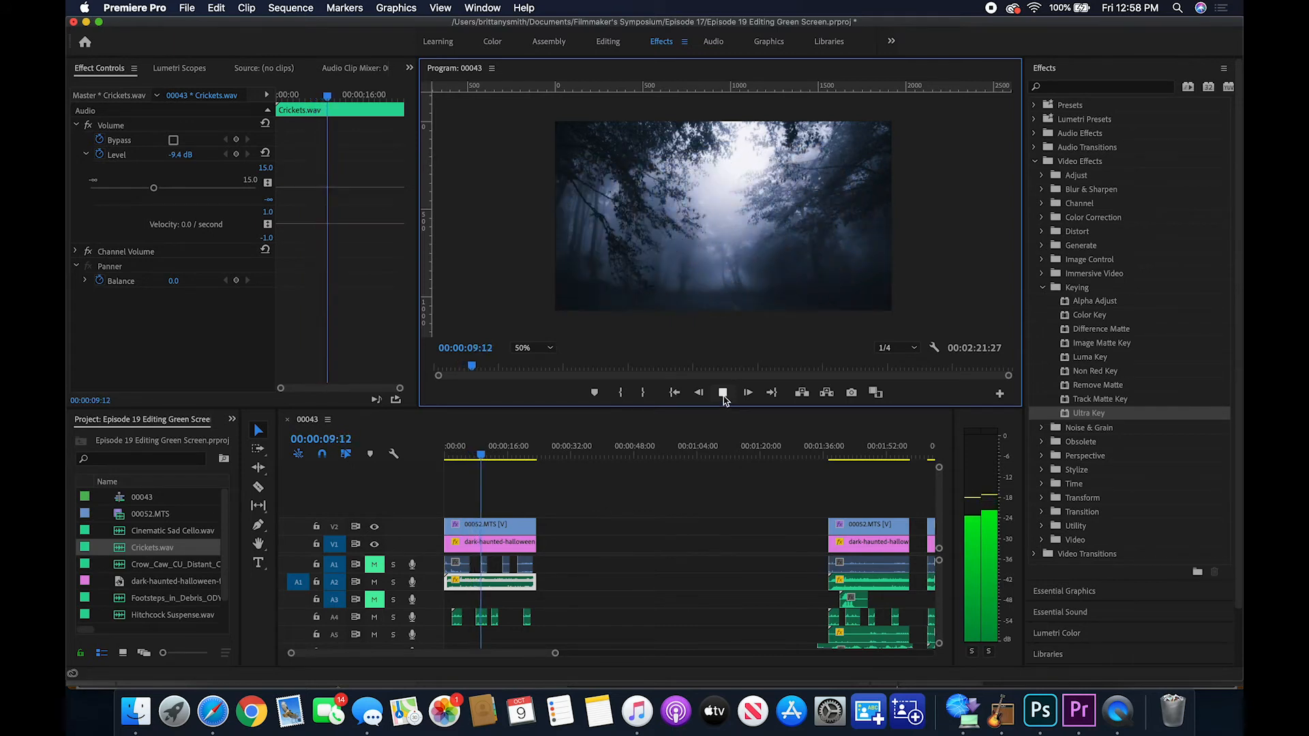
click(723, 394)
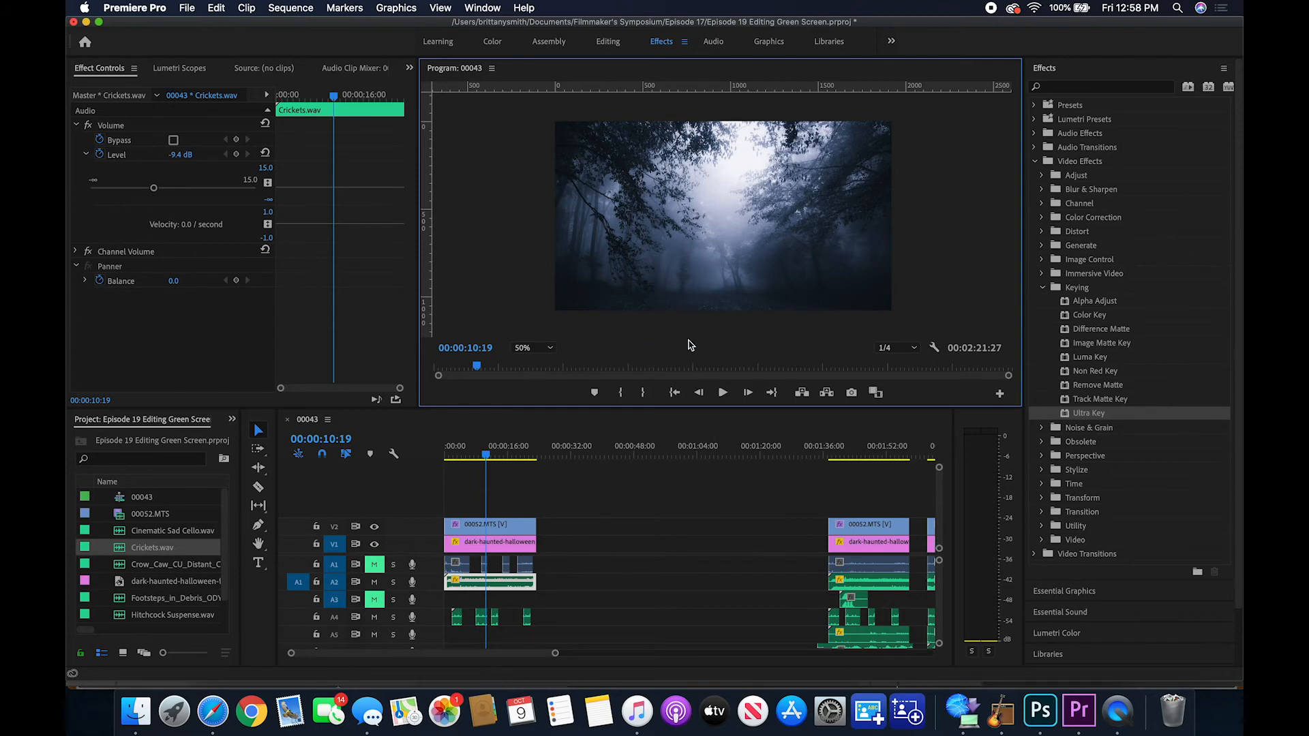
key(cmd+s)
Place the OwlGreatHornedHoot sound on track A3 near the beginning of the first video clip
scroll(162, 584, down, 1)
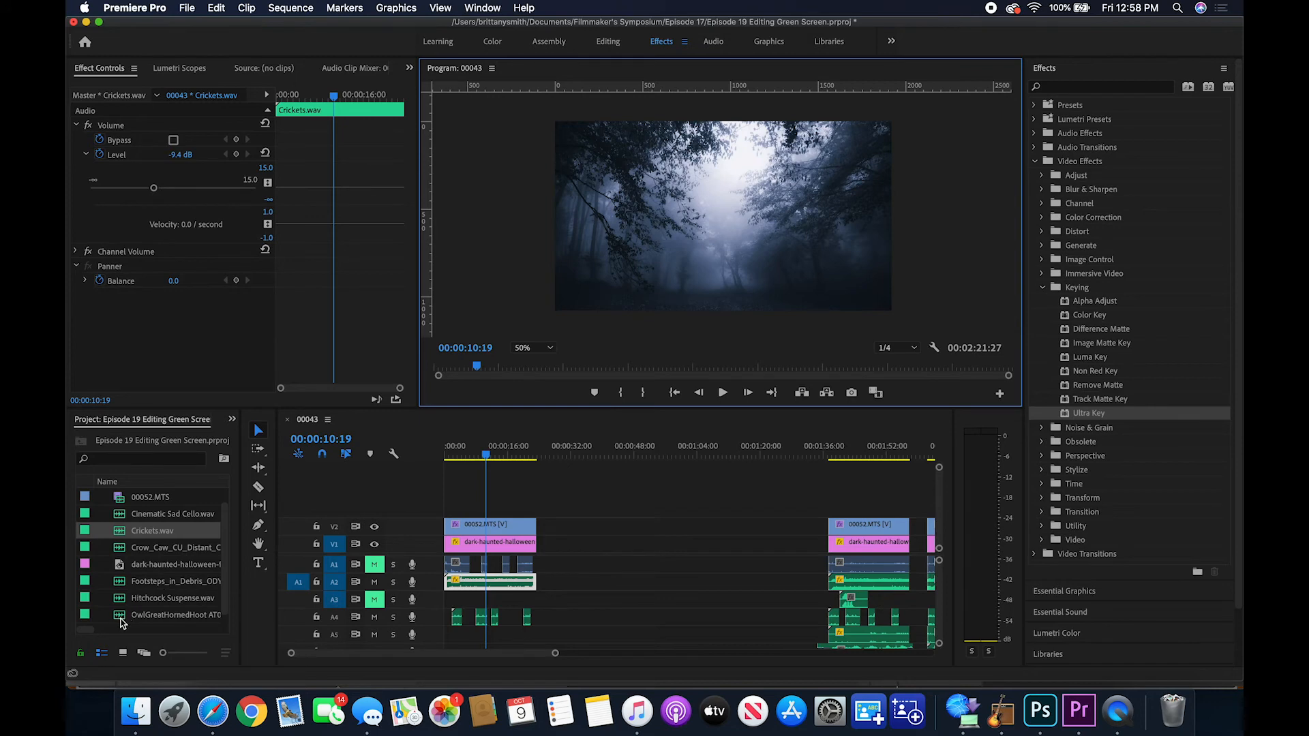
click(121, 619)
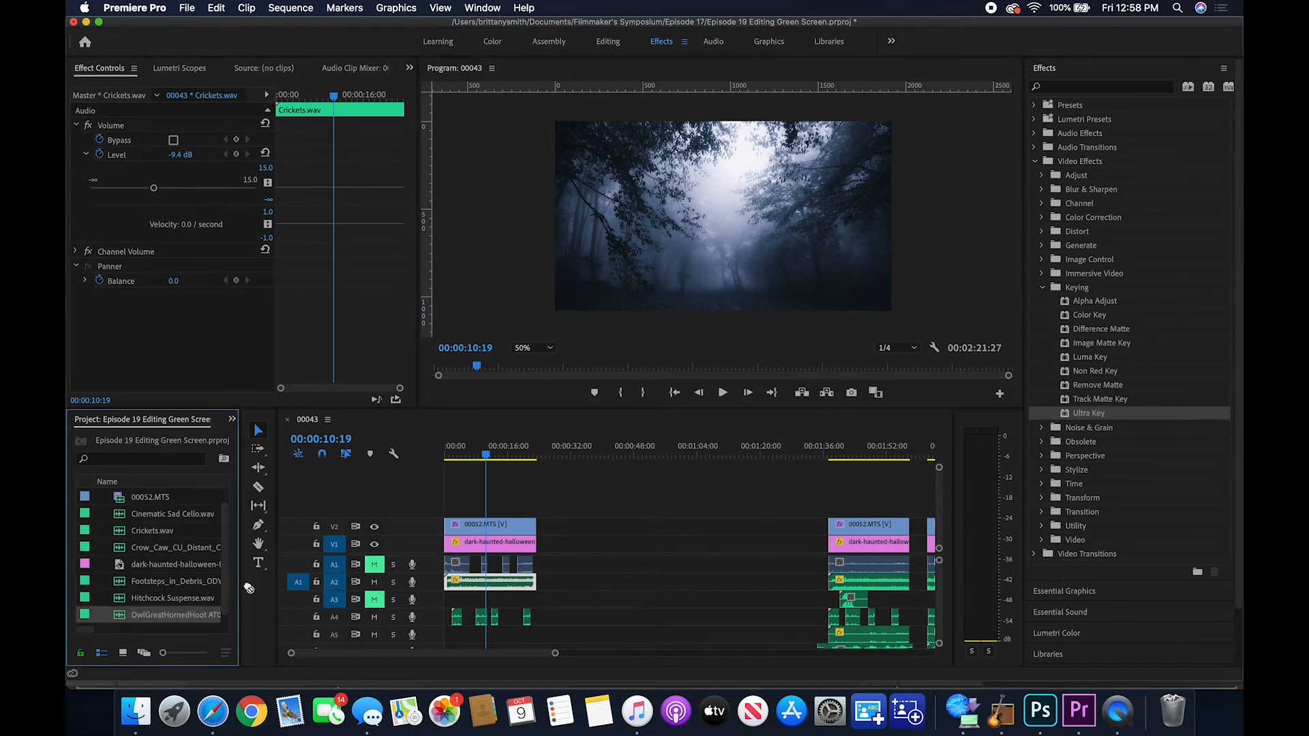
drag(249, 588, 458, 603)
Unmute track A3 and play the sequence from its start past 00:00:11:13 to hear the owl hoot
key(Home)
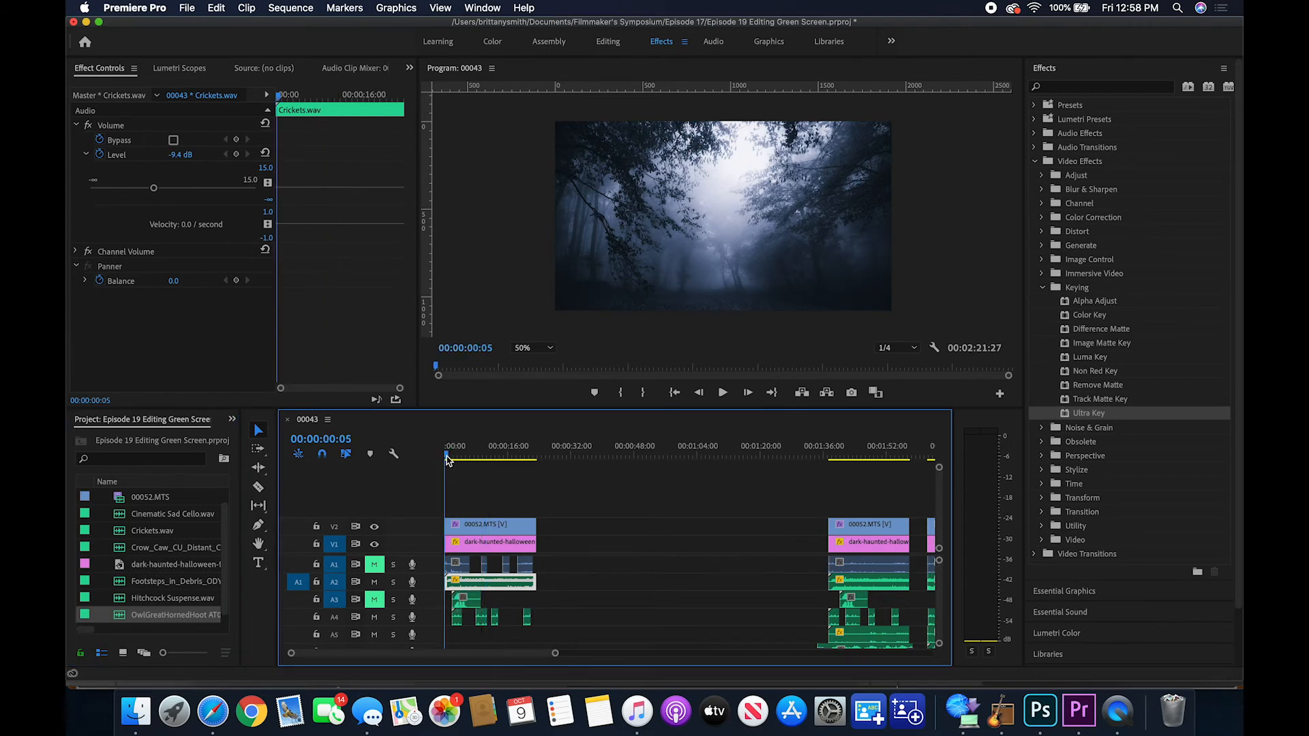
click(722, 394)
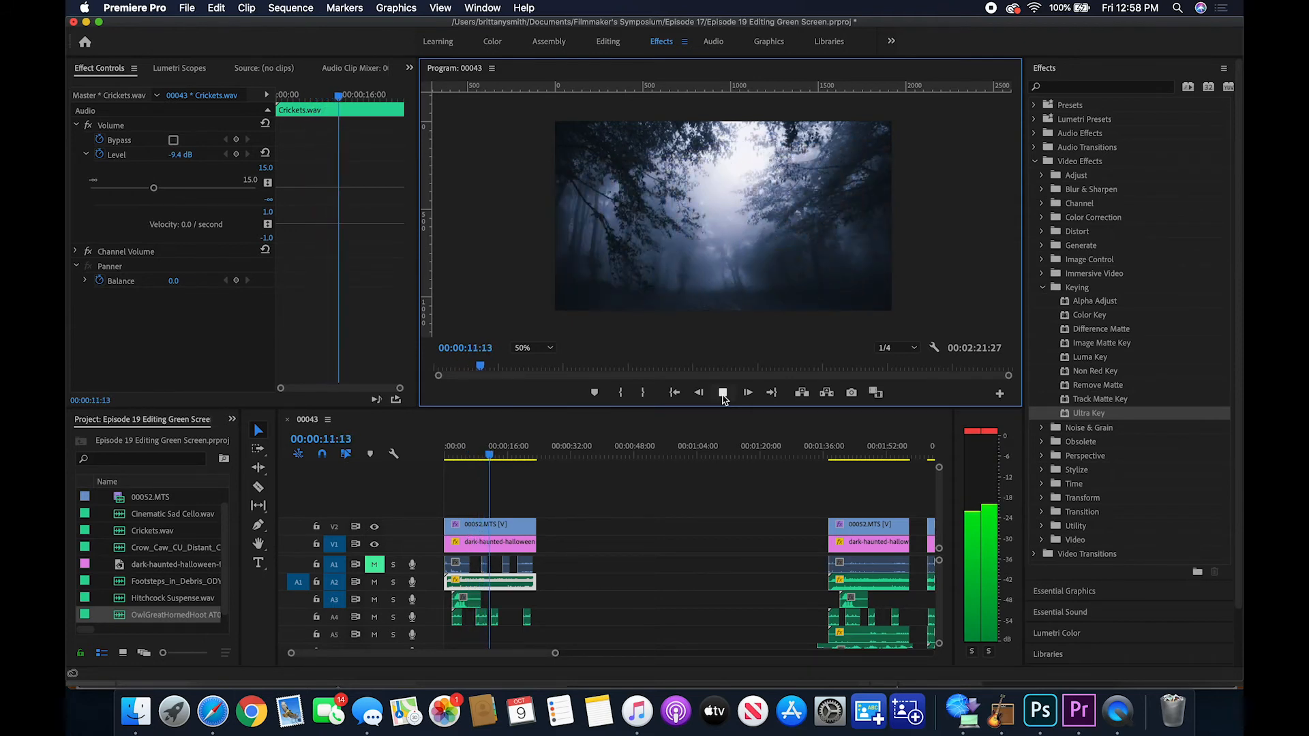
click(723, 397)
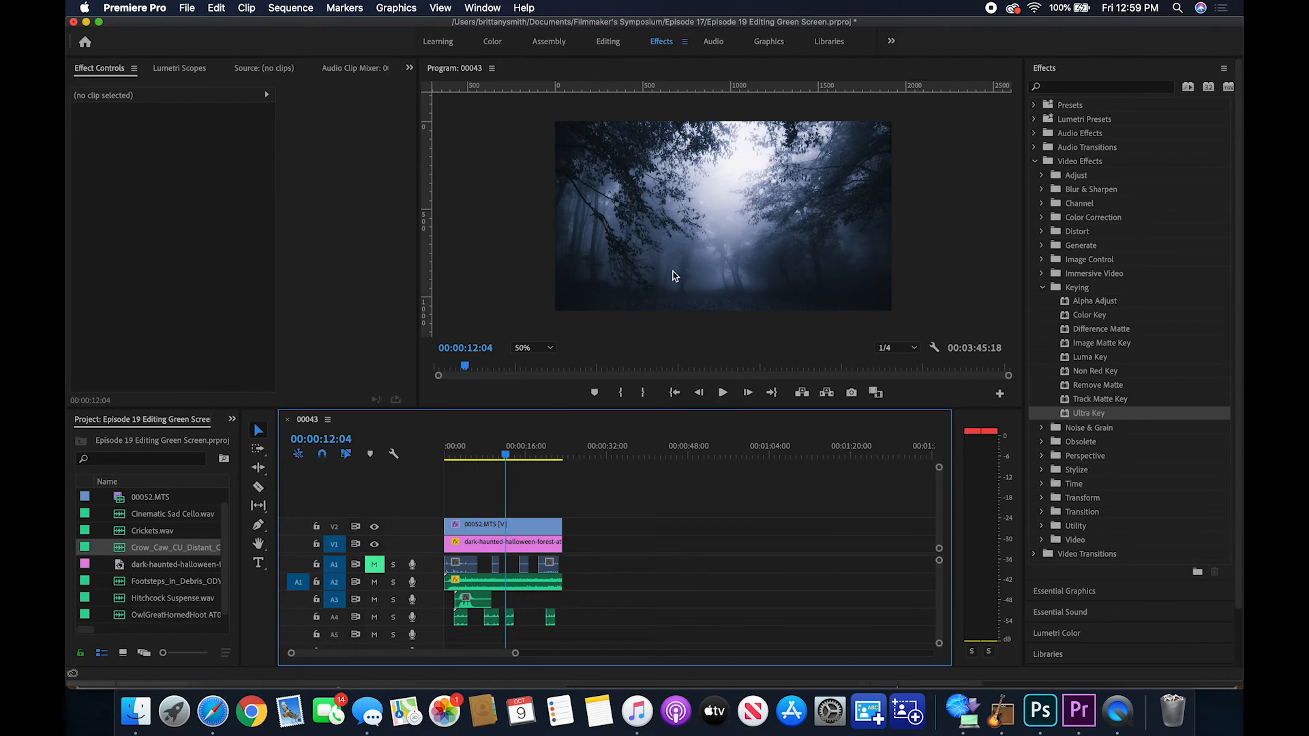
Place the Crow_Caw_CU_Distant sound on A5 at the sequence start, trimmed to the first video clip's end, and play it from the start
click(117, 554)
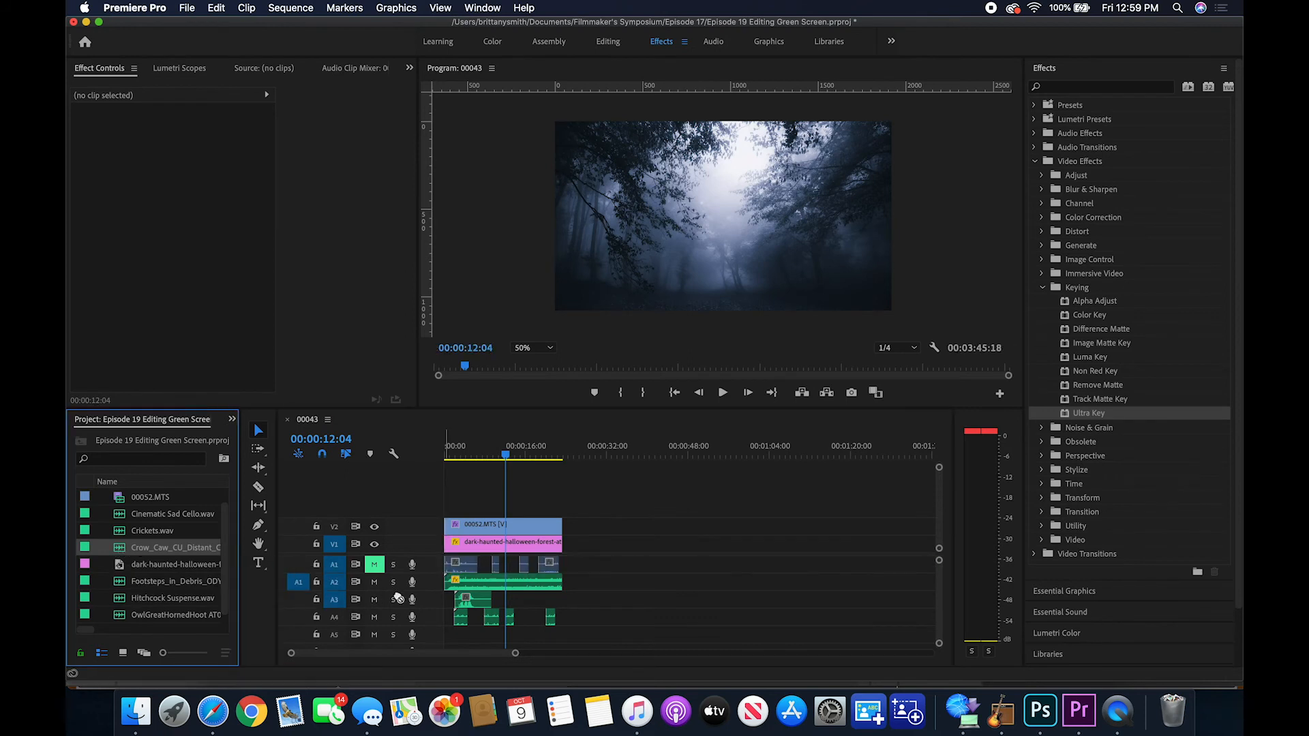
drag(418, 622, 433, 636)
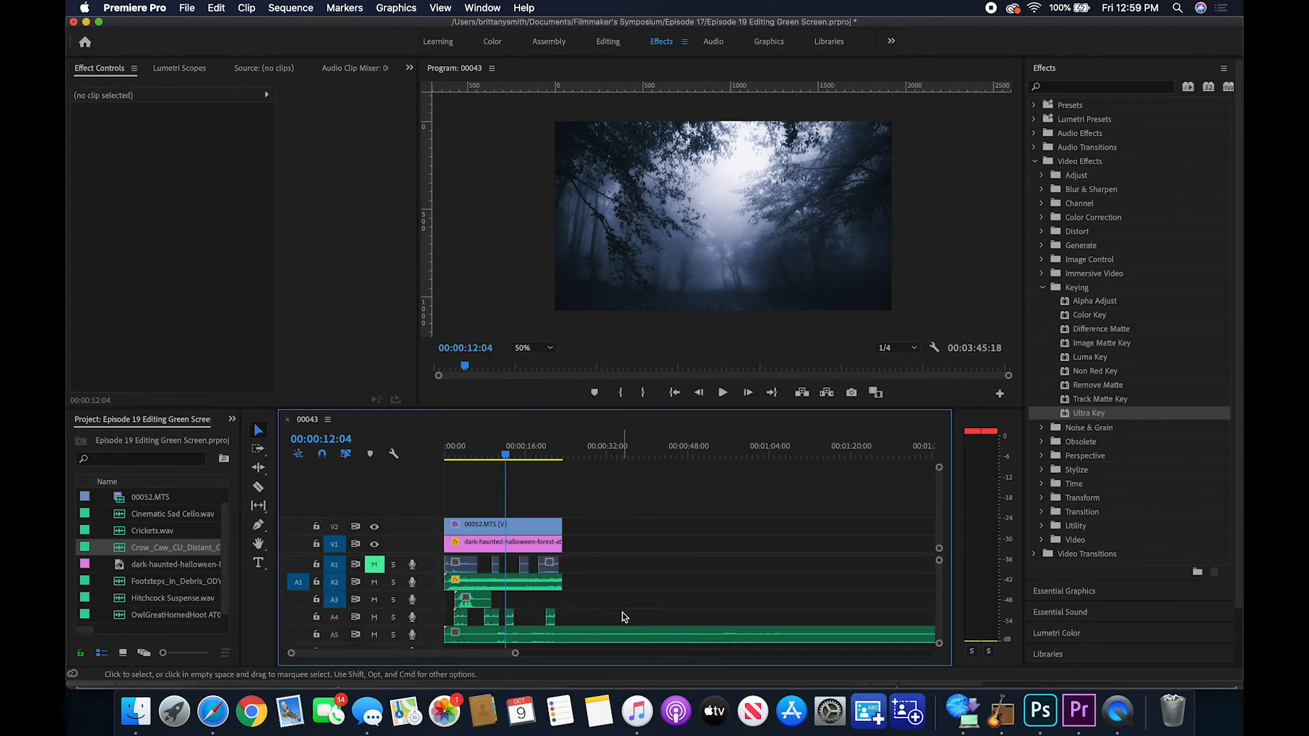
key(backslash)
drag(846, 636, 518, 634)
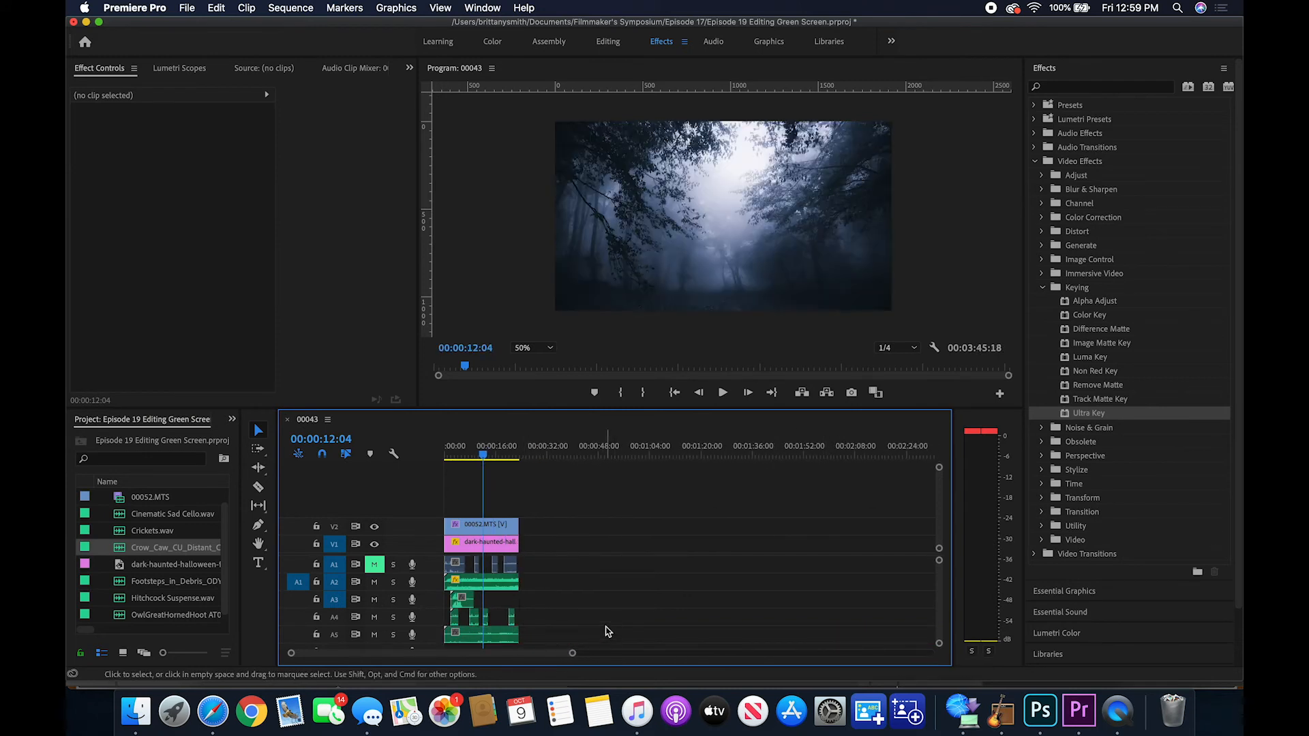
drag(483, 455, 435, 459)
click(722, 394)
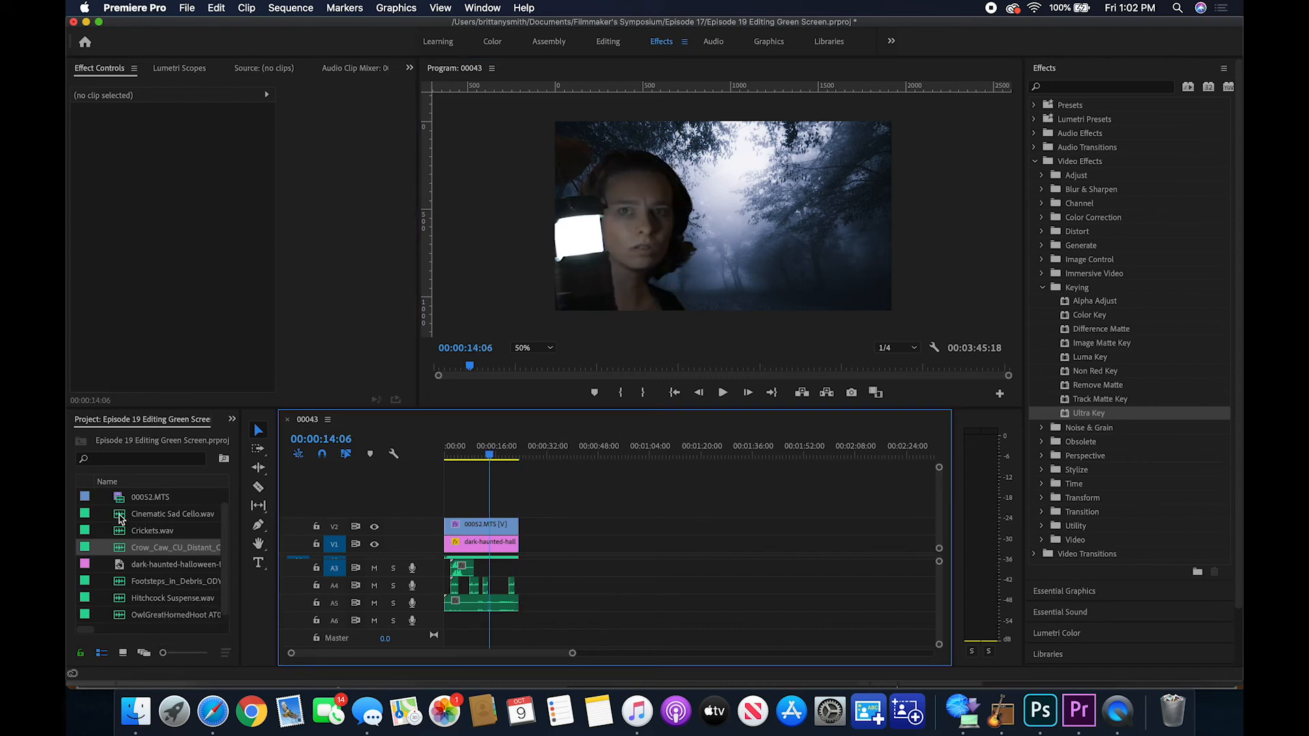
Place Cinematic Sad Cello.wav on track A6 at the sequence start and trim about 29 seconds off its beginning
drag(119, 518, 444, 627)
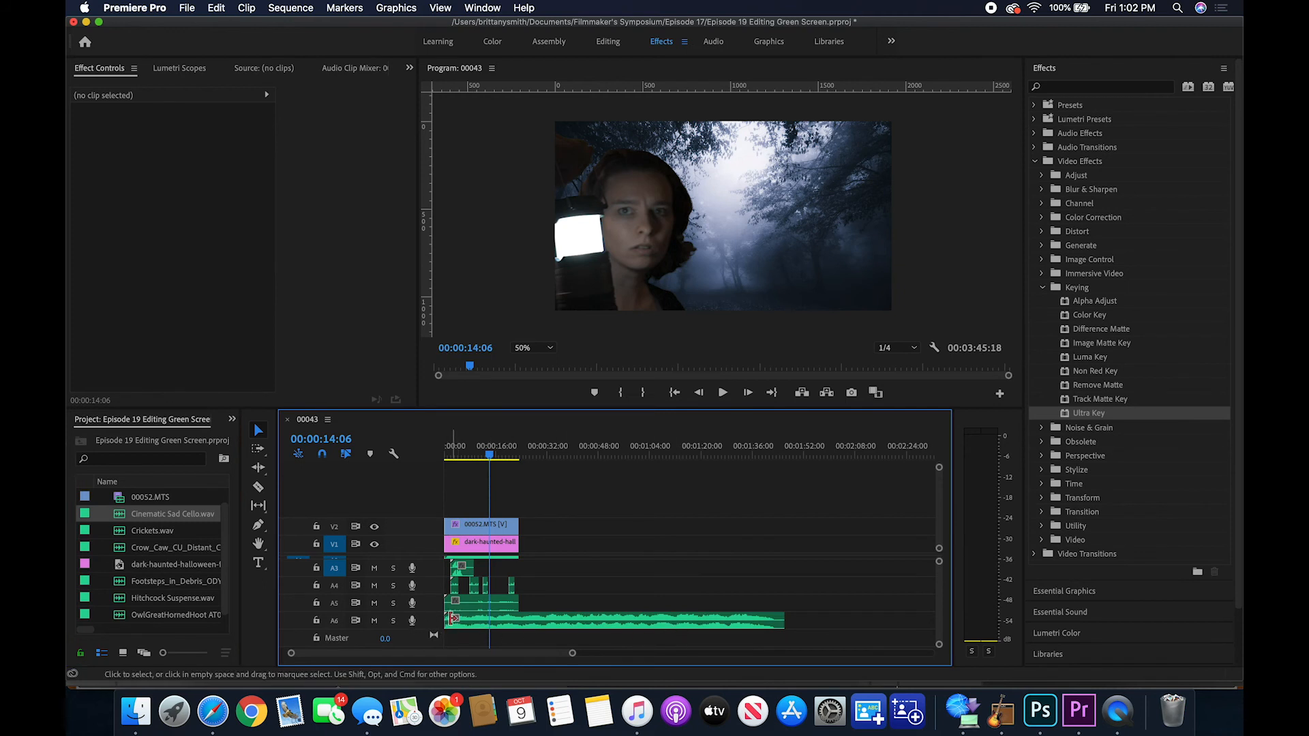
drag(447, 620, 541, 623)
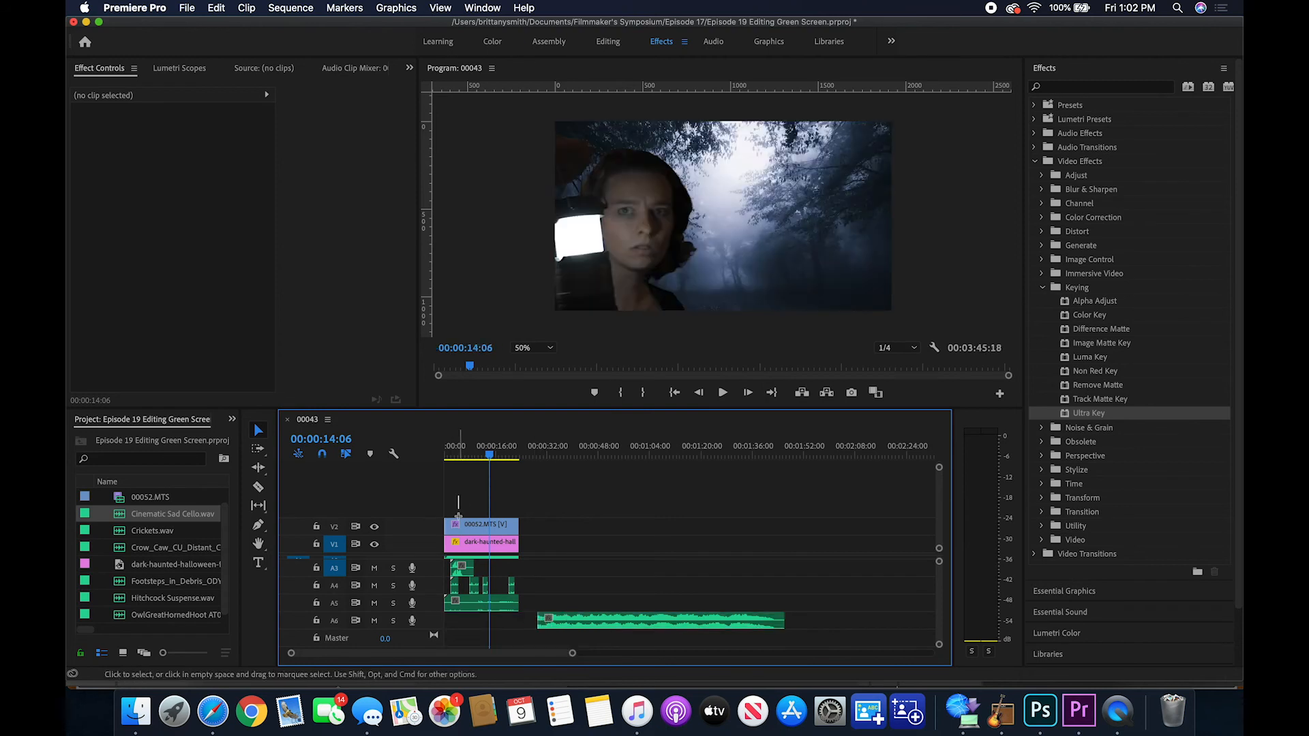
Shift the first scene's video and sound effect clips about 3 seconds later and move the trimmed cello clip to the sequence start
drag(458, 516, 501, 578)
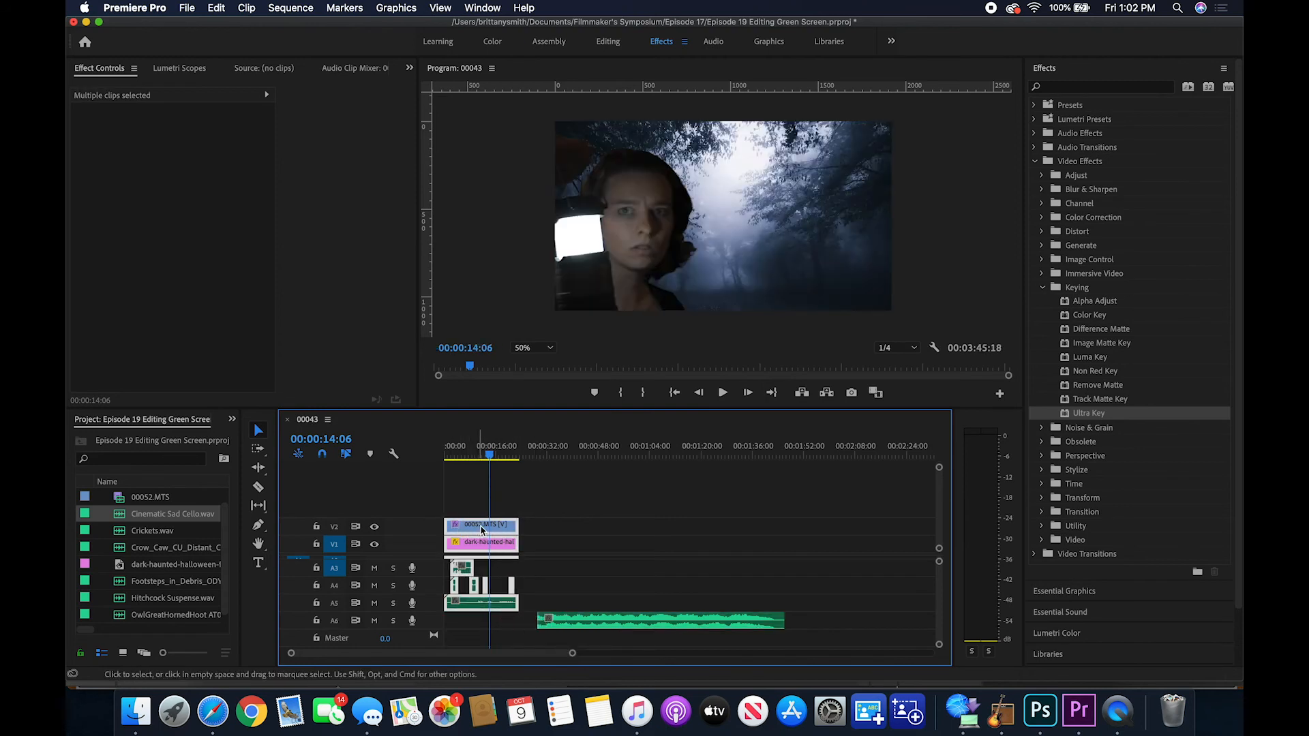
drag(482, 530, 491, 531)
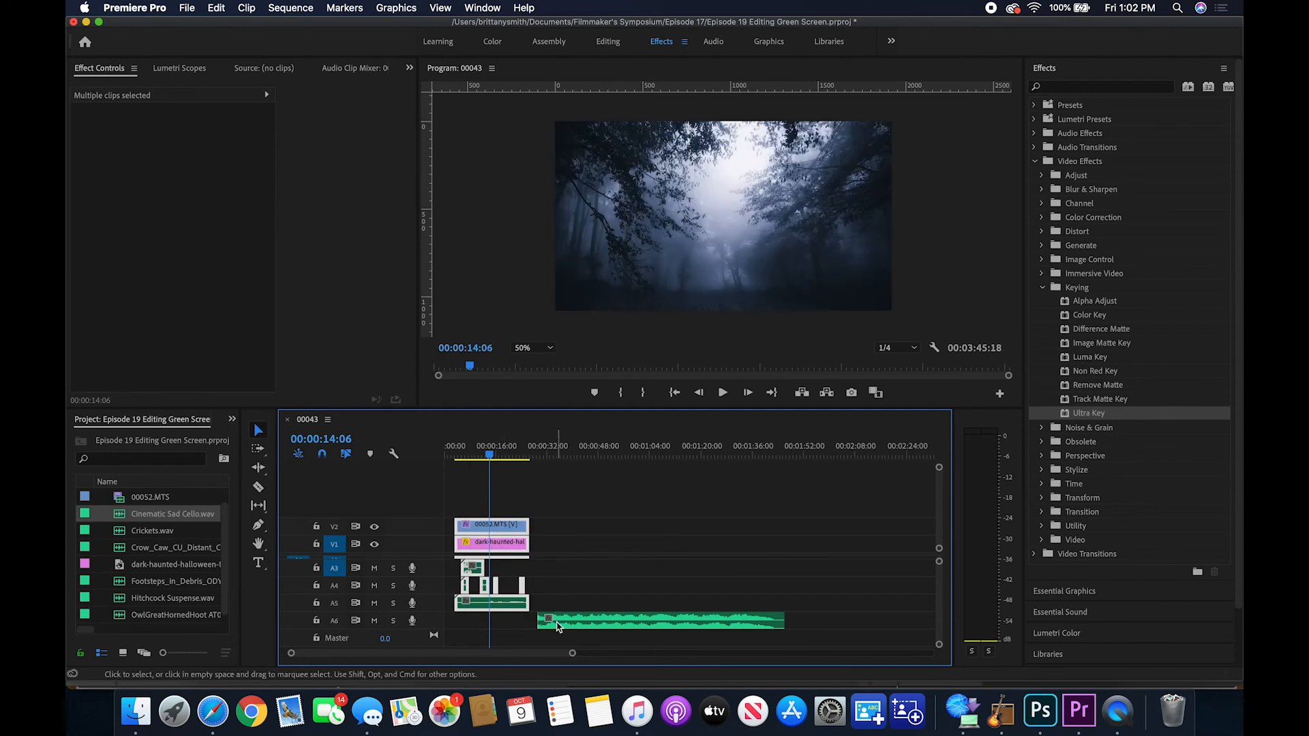
drag(557, 626, 462, 625)
key(equal)
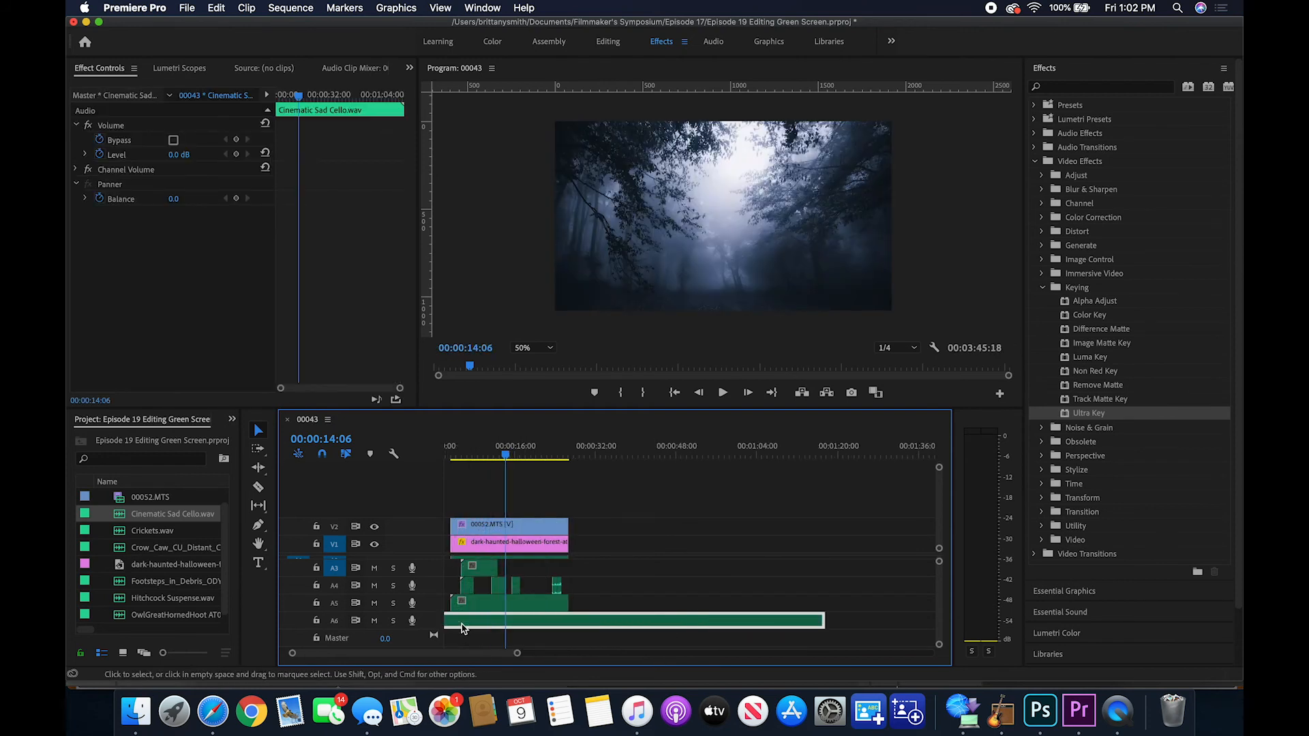
scroll(462, 628, up, 5)
scroll(461, 628, left, 3)
scroll(462, 629, up, 1)
click(462, 626)
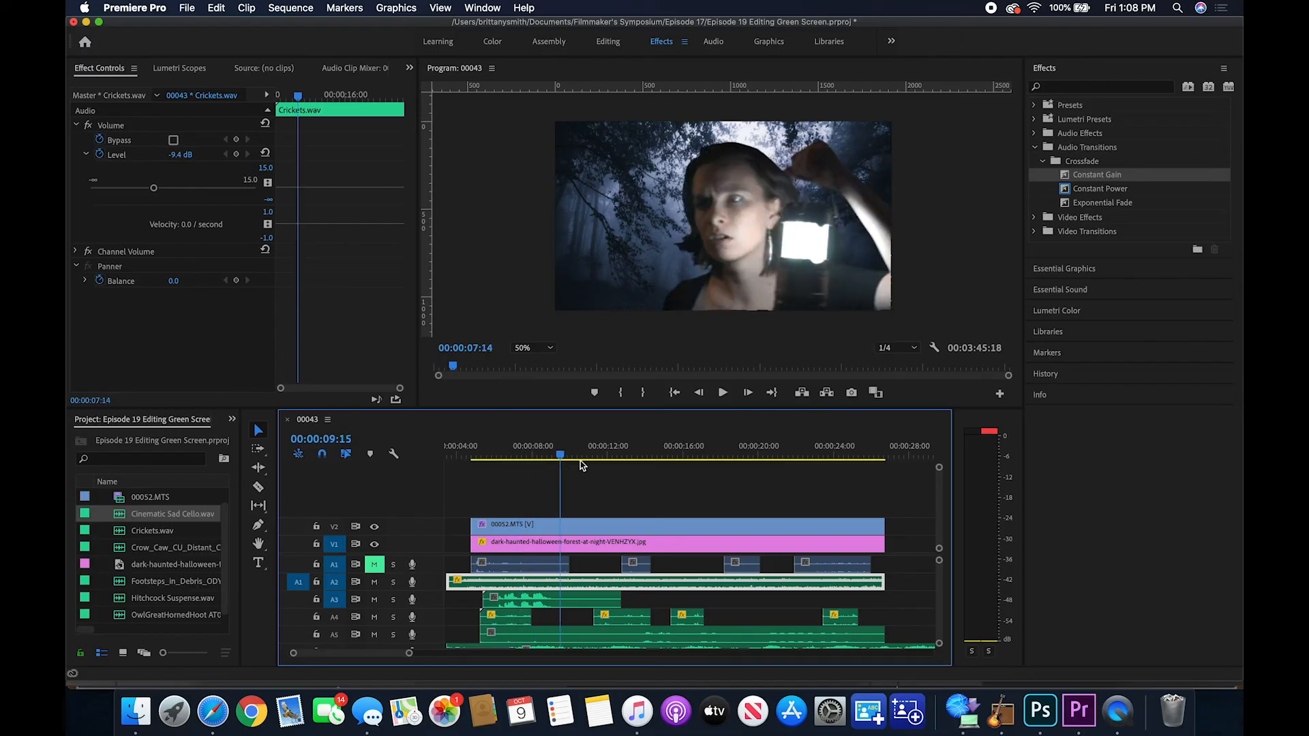
Scrub through the first scene to 00:00:13:24 to review the composite
drag(582, 462, 704, 461)
drag(621, 476, 747, 460)
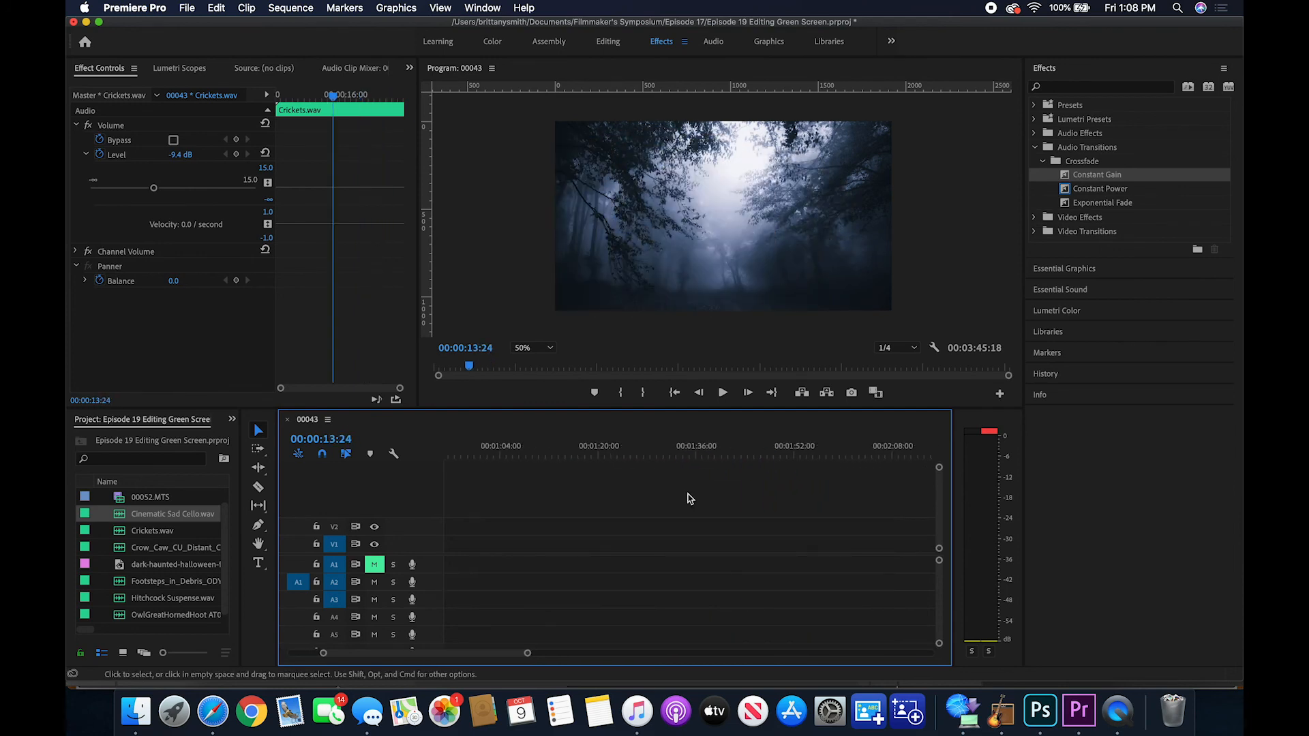
Find the last scene version in the sequence and play it from 00:03:25:16, just before its first clip
scroll(690, 499, right, 3)
key(minus)
key(minus)
key(minus)
key(minus)
key(minus)
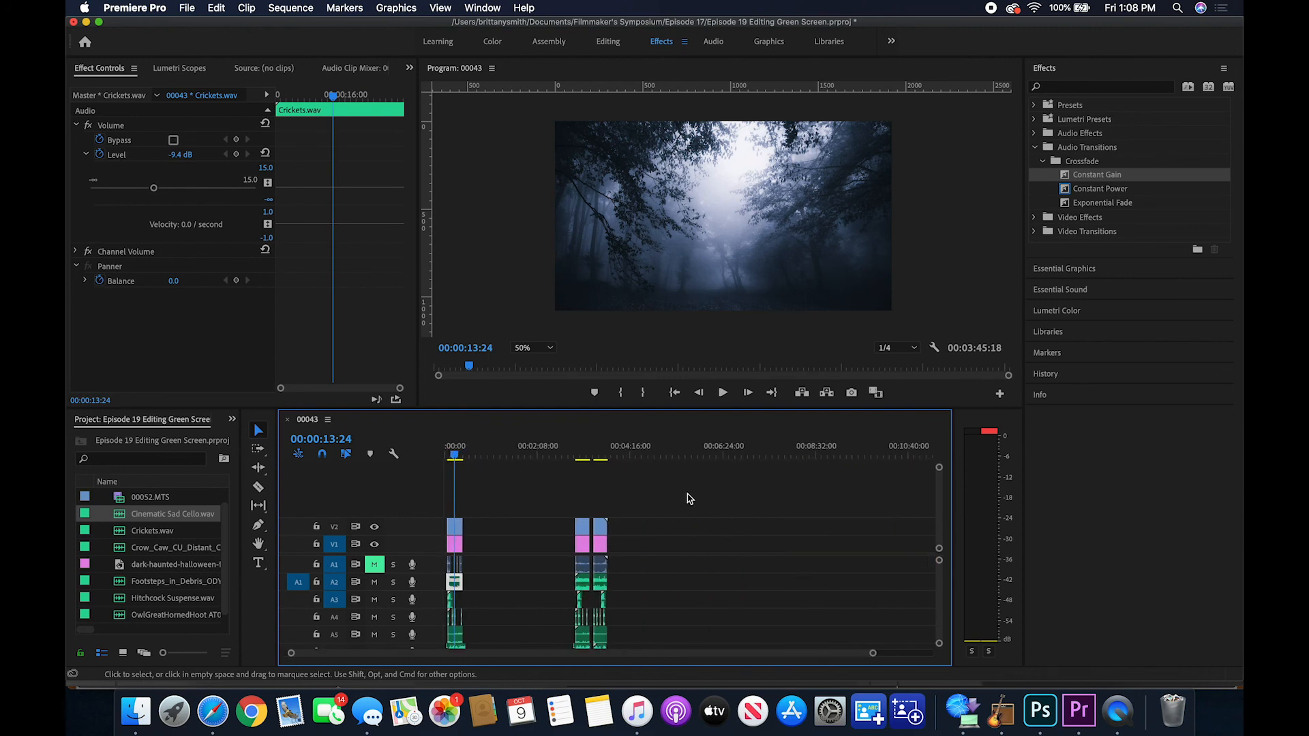
key(equal)
key(equal)
key(equal)
key(equal)
key(equal)
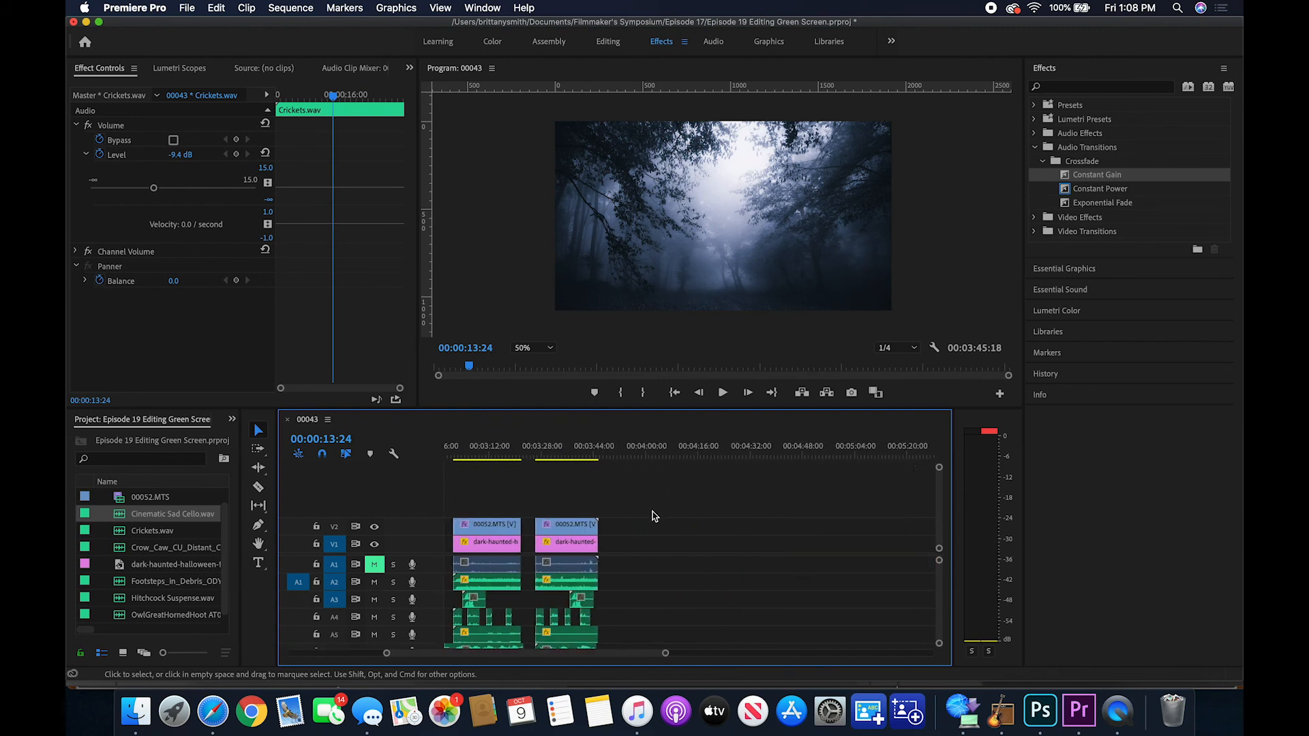
scroll(652, 516, up, 3)
scroll(652, 516, left, 7)
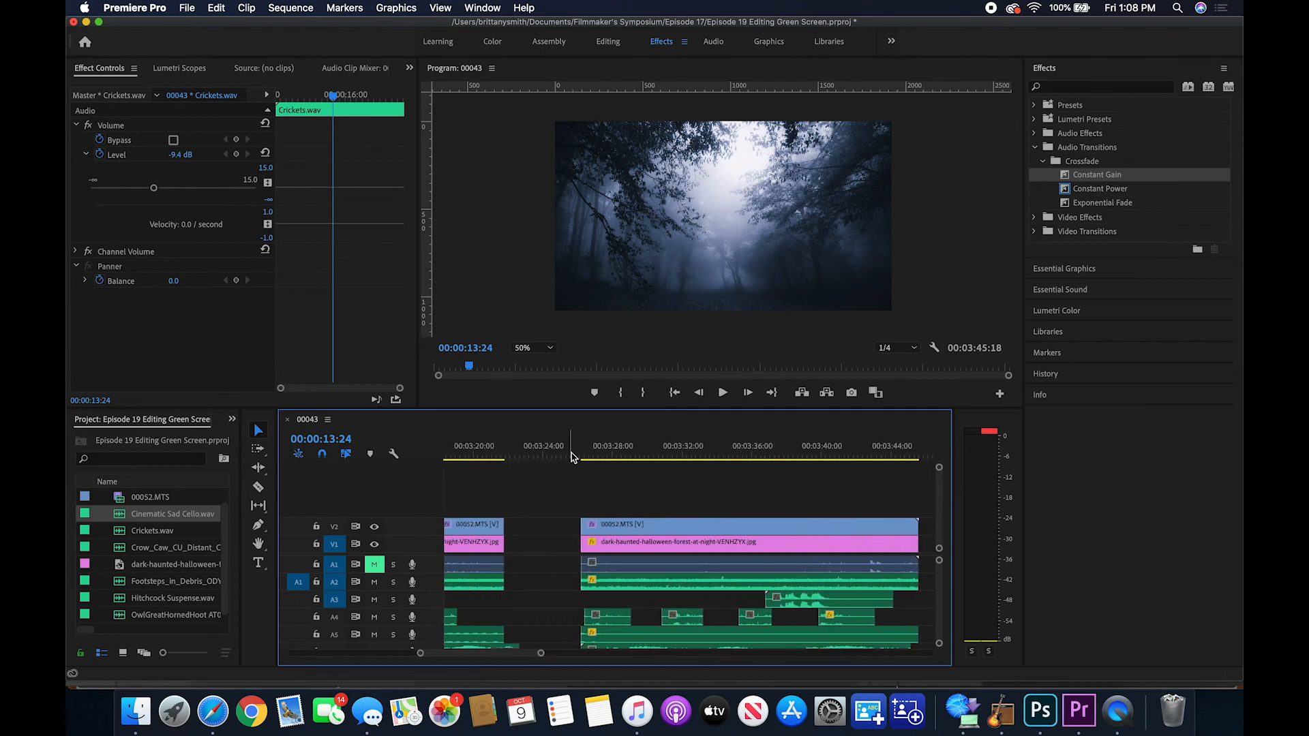
click(571, 456)
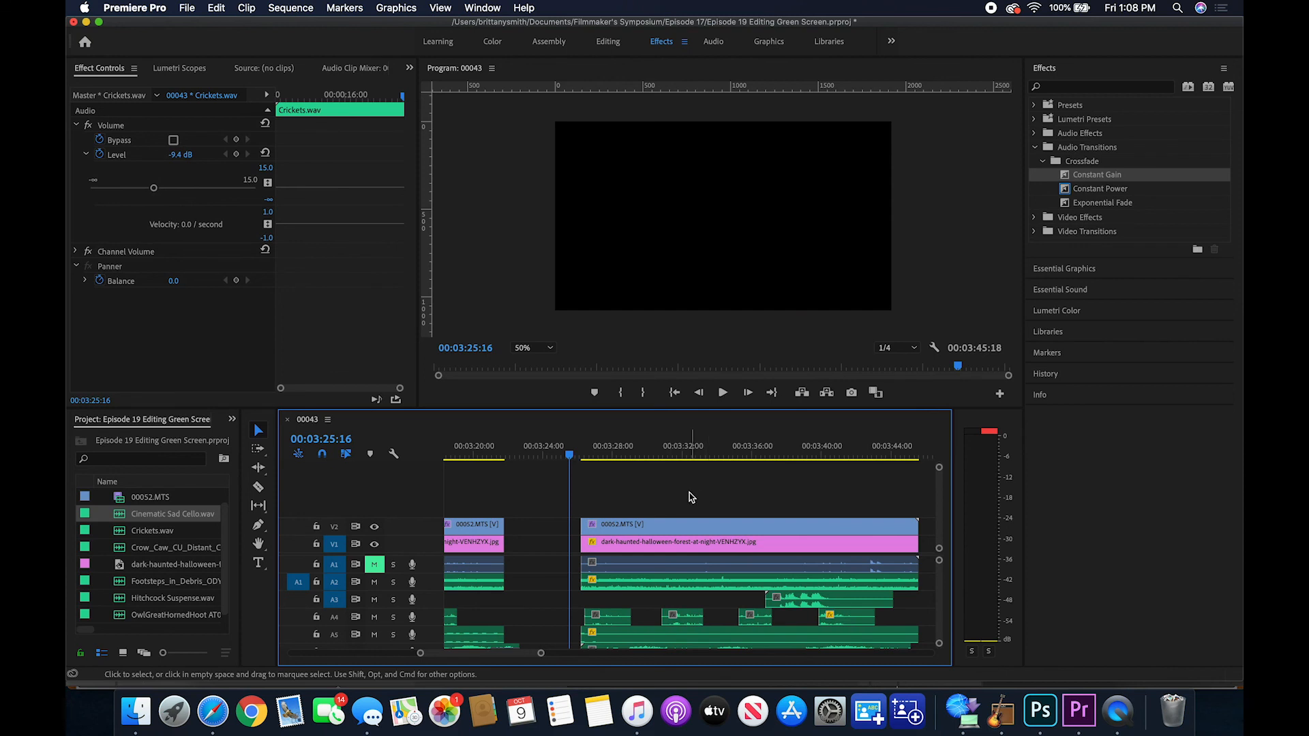
click(723, 395)
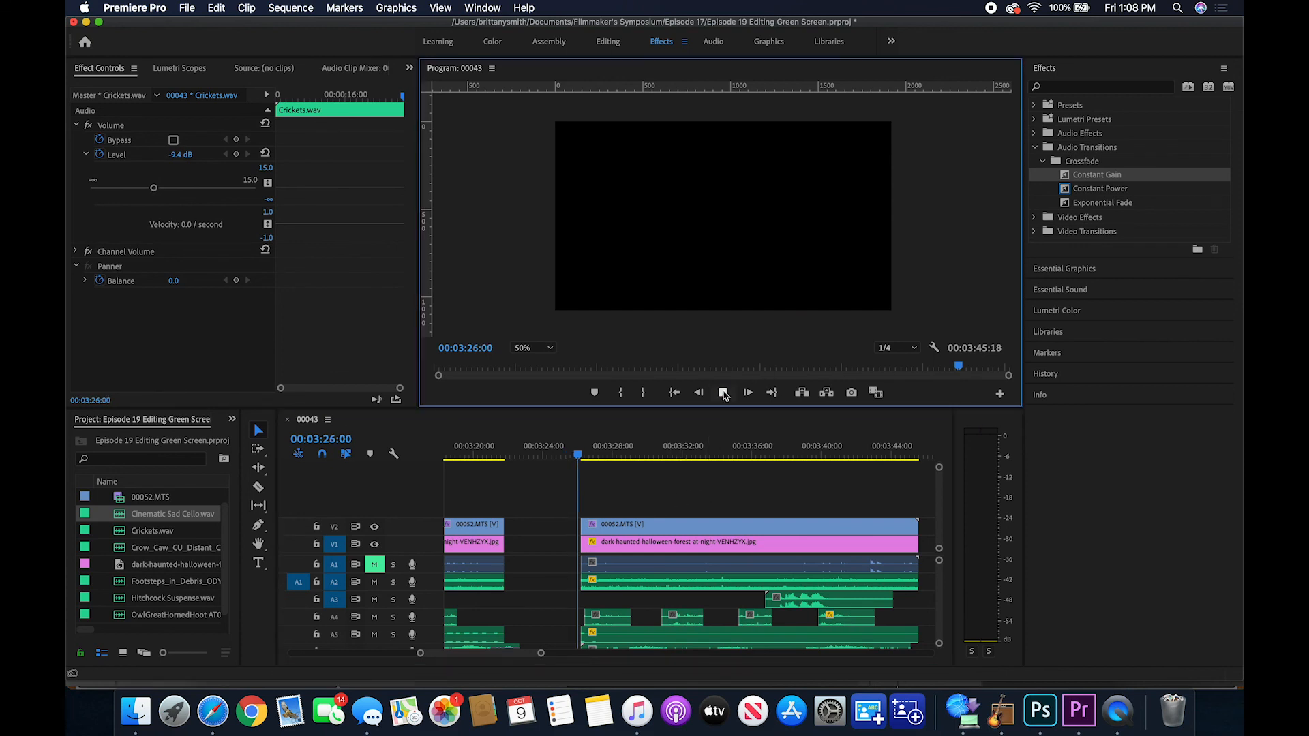